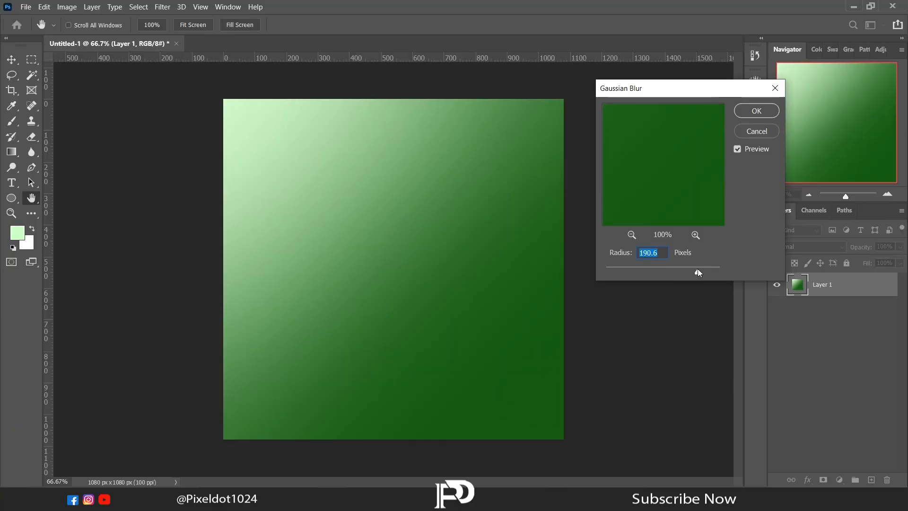
Step: Apply the 190.6-pixel background blur, and fill a full-width strip across the canvas's lower part with a horizontal green gradient on a new layer
{"action": "key", "text": "Return"}
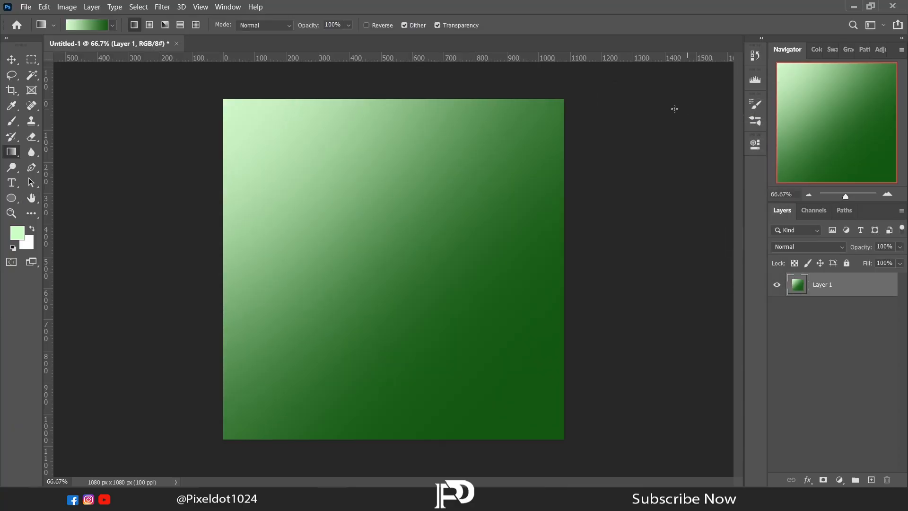
{"action": "left_click", "coordinate": [31, 62]}
{"action": "left_click_drag", "start_coordinate": [198, 331], "coordinate": [611, 456]}
{"action": "key", "text": "g"}
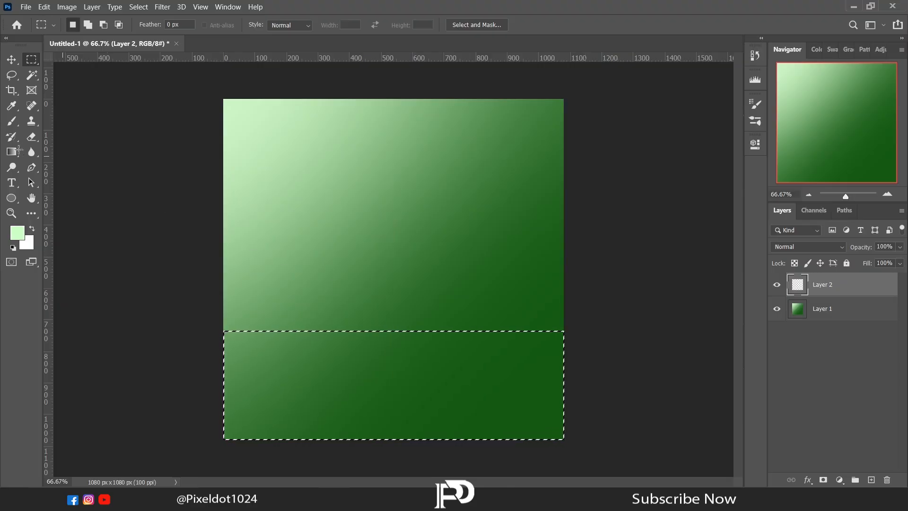
{"action": "left_click_drag", "start_coordinate": [556, 376], "coordinate": [358, 381]}
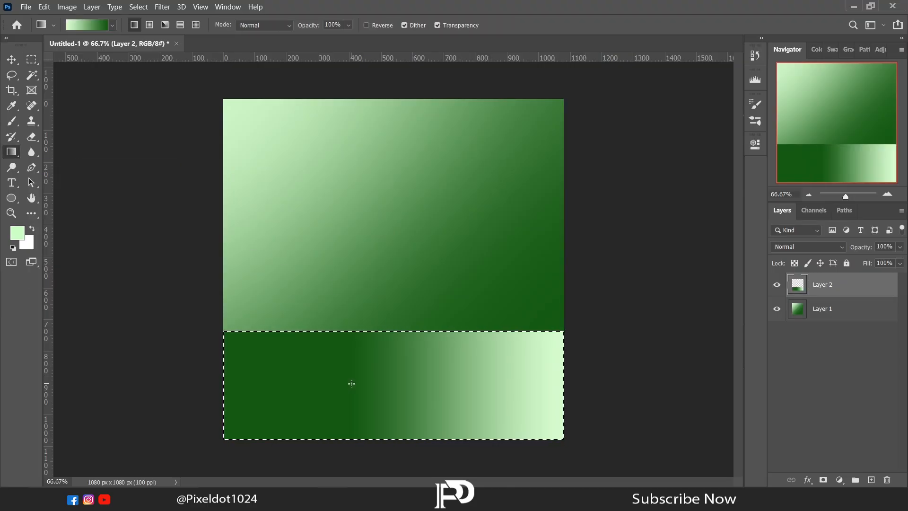
Step: Soften the lower gradient strip with a Gaussian Blur of 447.3 pixels and deselect it
{"action": "left_click", "coordinate": [162, 6]}
{"action": "mouse_move", "coordinate": [180, 135]}
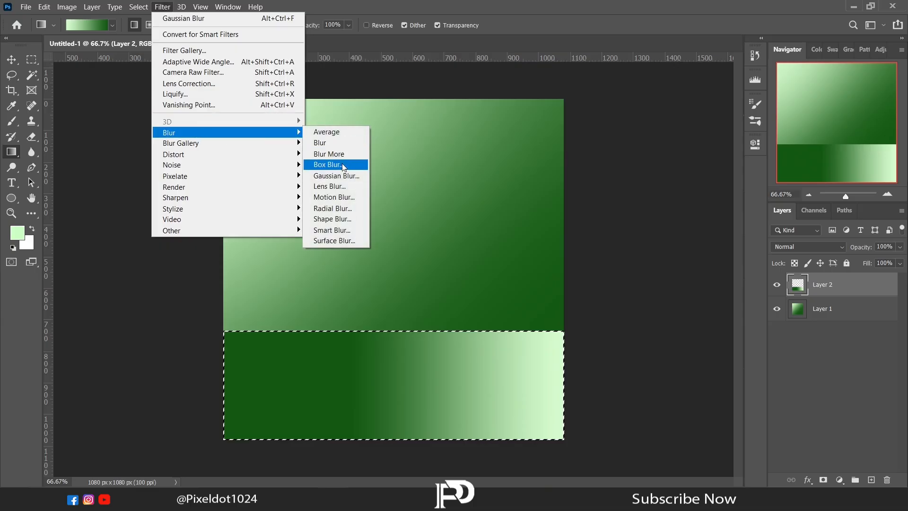
{"action": "left_click", "coordinate": [331, 173]}
{"action": "left_click_drag", "start_coordinate": [699, 271], "coordinate": [705, 271]}
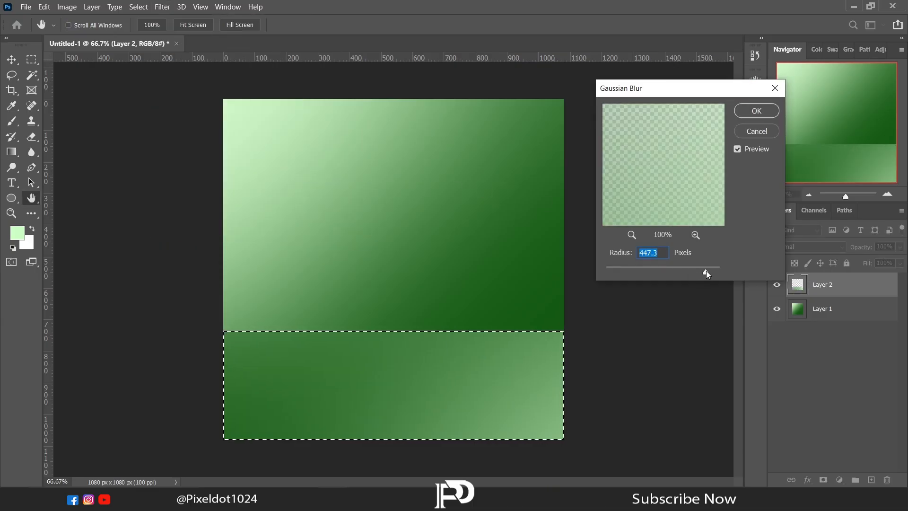
{"action": "left_click", "coordinate": [756, 111]}
{"action": "left_click", "coordinate": [10, 76]}
{"action": "key", "text": "ctrl+d"}
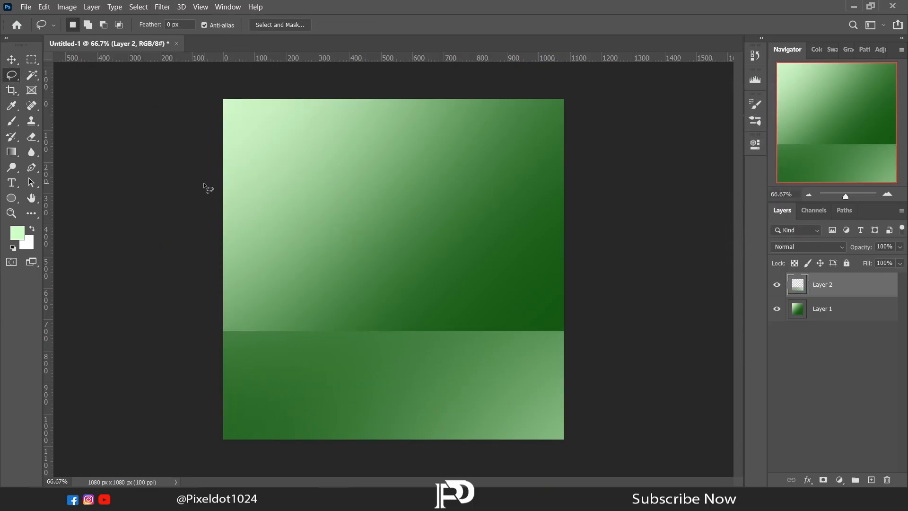
Step: Add a new layer directly above Layer 1 and select a vertical strip about 25 px wide and 761 px high from the canvas's upper edge
{"action": "left_click", "coordinate": [824, 305]}
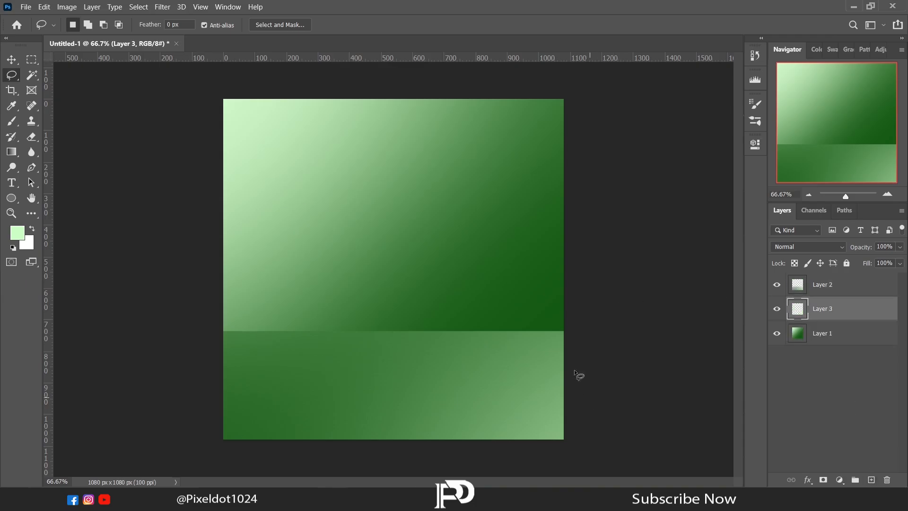
{"action": "left_click", "coordinate": [32, 61]}
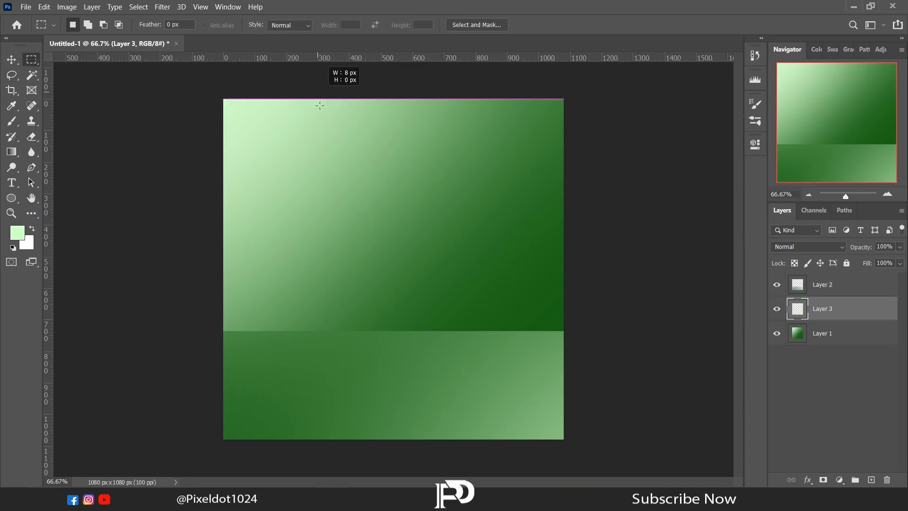
{"action": "left_click_drag", "start_coordinate": [320, 105], "coordinate": [325, 337]}
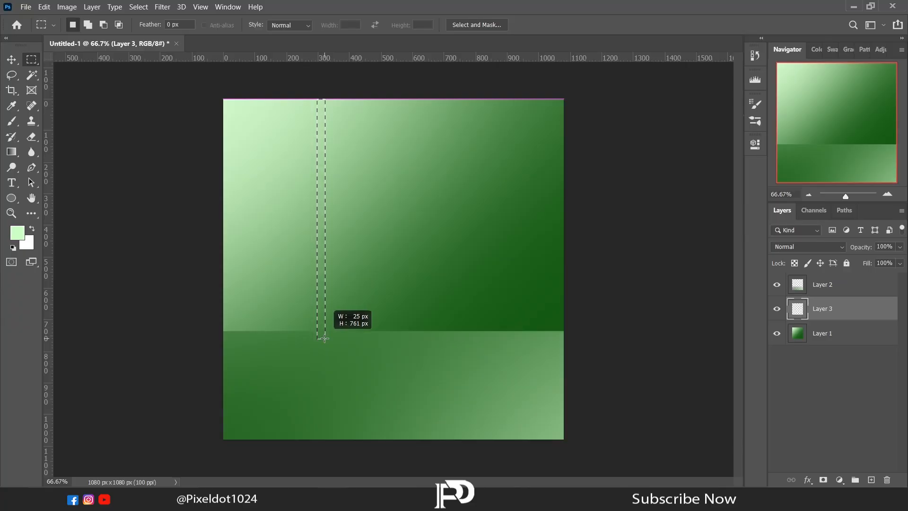
{"action": "left_click_drag", "start_coordinate": [324, 338], "coordinate": [324, 339]}
Step: Fill the narrow vertical selection with the dark green foreground color 024401
{"action": "left_click", "coordinate": [18, 233]}
{"action": "left_click", "coordinate": [554, 316]}
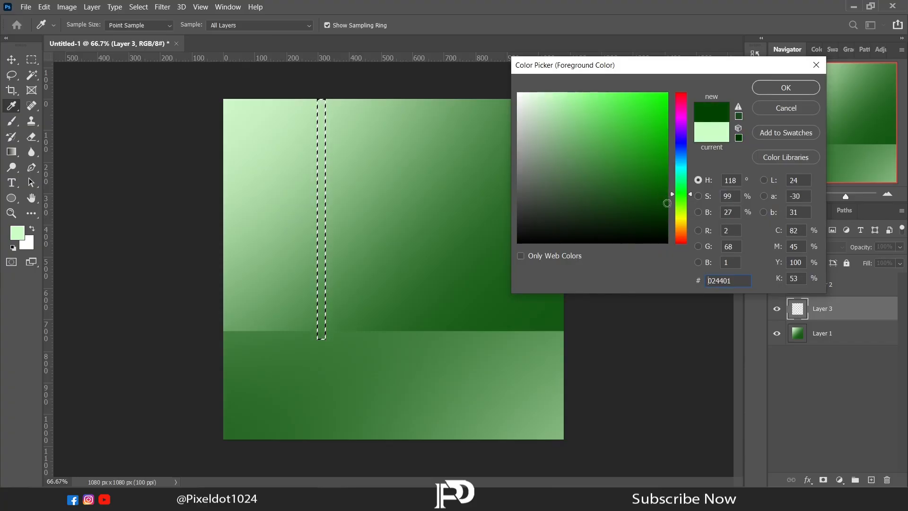
{"action": "key", "text": "Return"}
{"action": "key", "text": "alt+BackSpace"}
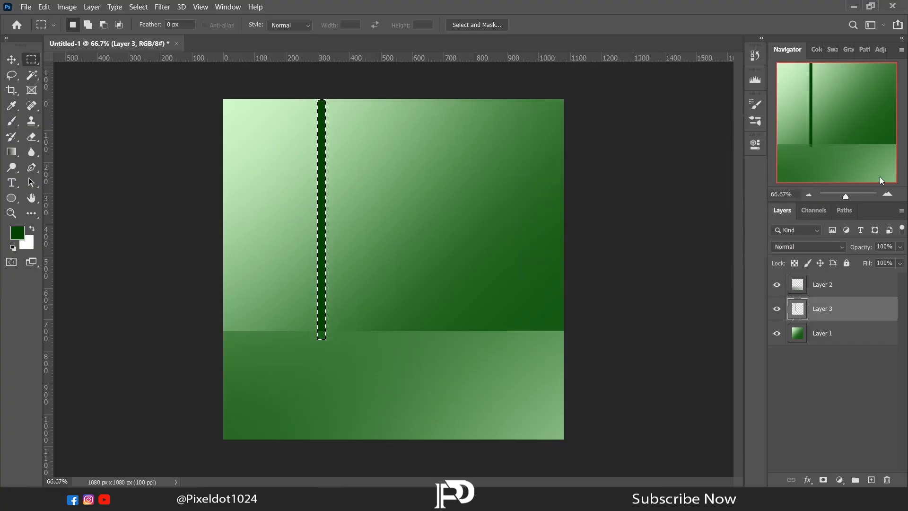
Step: Add another layer above the dark strip and fill the same selection with light green sampled from the canvas's upper-left corner
{"action": "left_click", "coordinate": [887, 194]}
{"action": "left_click_drag", "start_coordinate": [859, 173], "coordinate": [774, 159]}
{"action": "left_click_drag", "start_coordinate": [738, 250], "coordinate": [737, 240]}
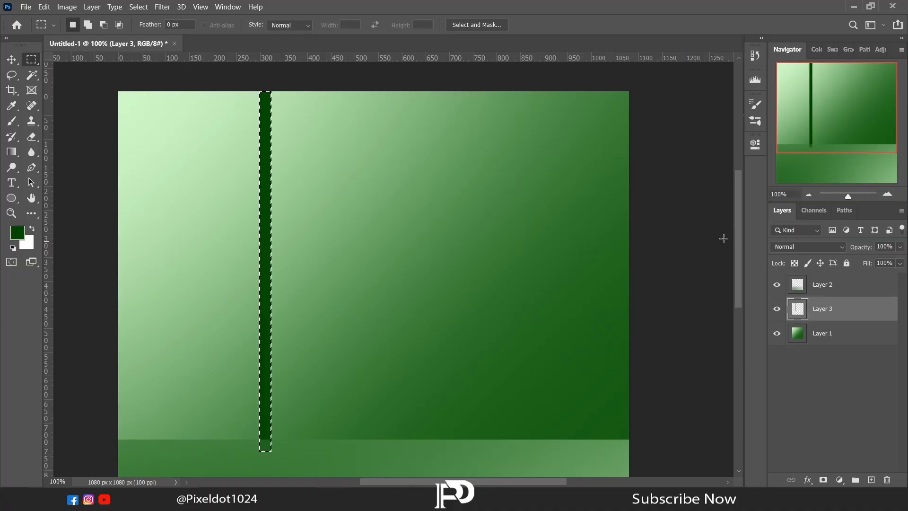
{"action": "left_click", "coordinate": [871, 479]}
{"action": "left_click", "coordinate": [15, 235]}
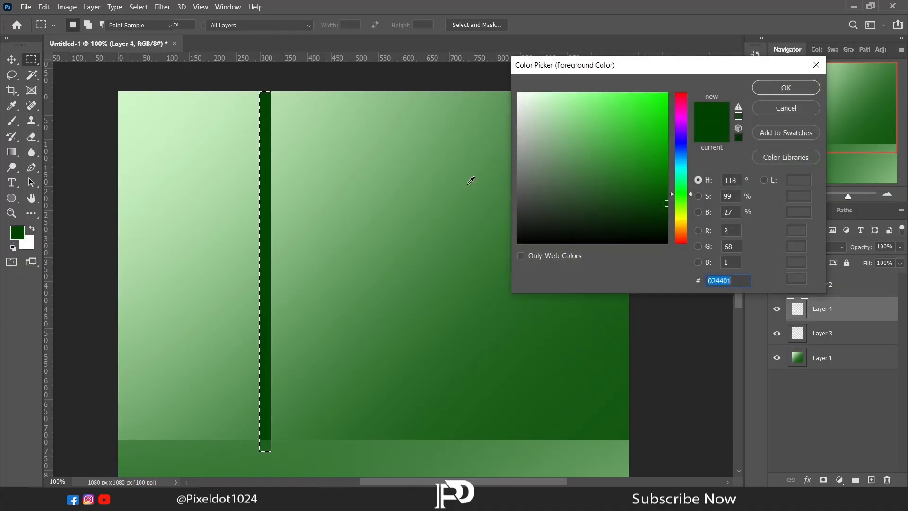
{"action": "left_click", "coordinate": [126, 91]}
{"action": "left_click", "coordinate": [761, 88]}
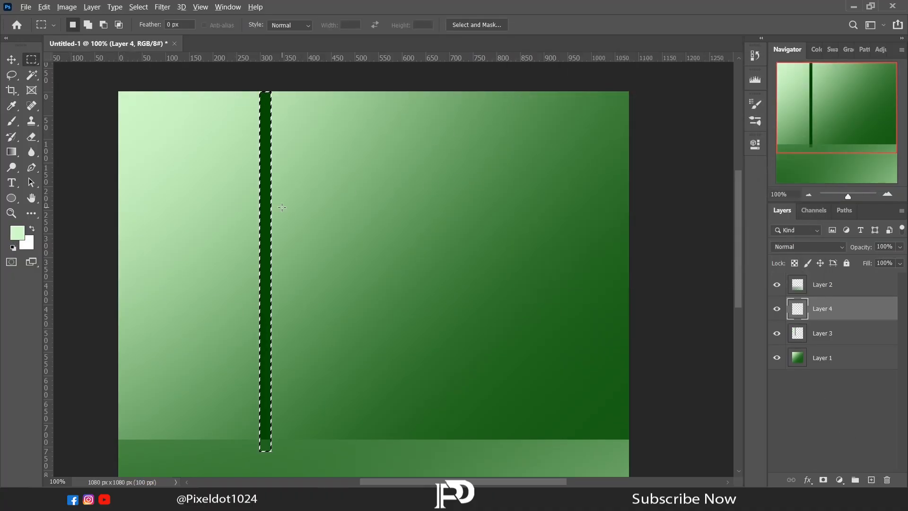
{"action": "key", "text": "alt+BackSpace"}
Step: Free-transform the light green strip to about half its width, keeping its left edge in place, and deselect it
{"action": "right_click", "coordinate": [288, 175]}
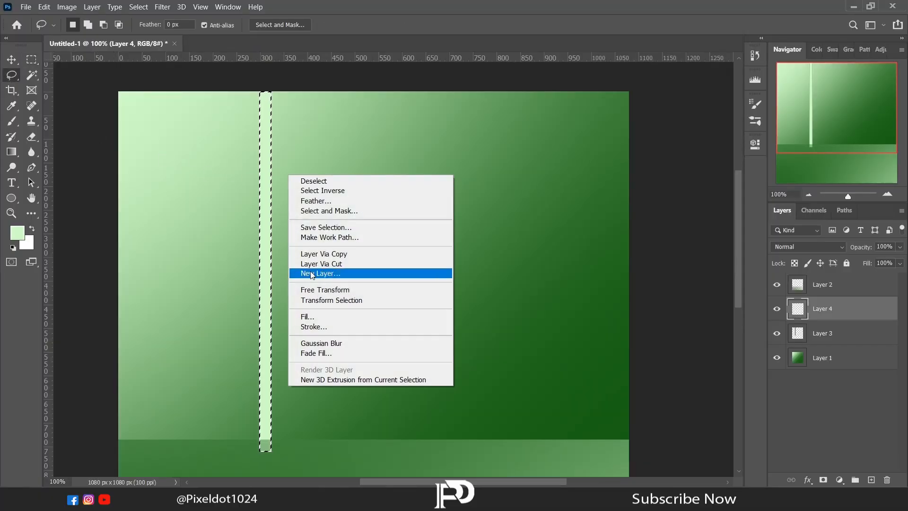
{"action": "left_click", "coordinate": [326, 288]}
{"action": "left_click", "coordinate": [888, 194]}
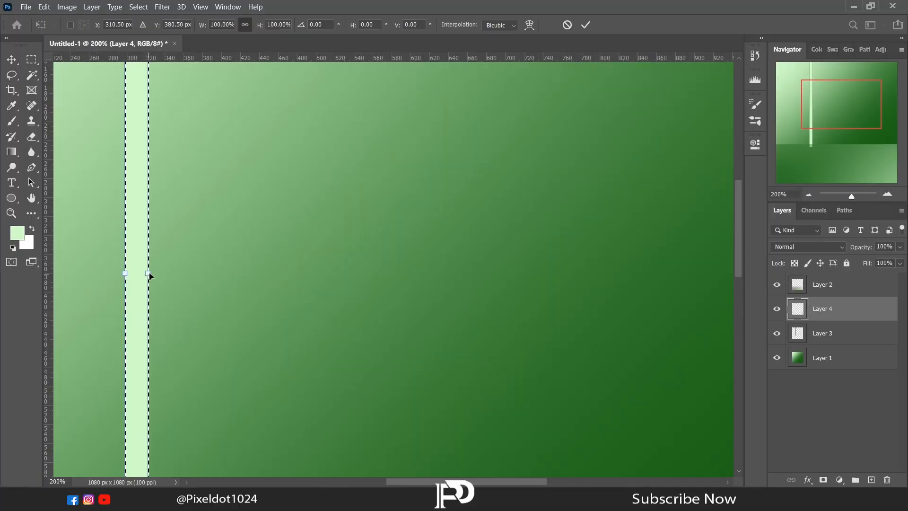
{"action": "mouse_move", "coordinate": [149, 273]}
{"action": "left_mouse_down"}
{"action": "mouse_move", "coordinate": [128, 274]}
{"action": "mouse_move", "coordinate": [137, 273]}
{"action": "left_mouse_up"}
{"action": "key", "text": "Return"}
{"action": "key", "text": "l"}
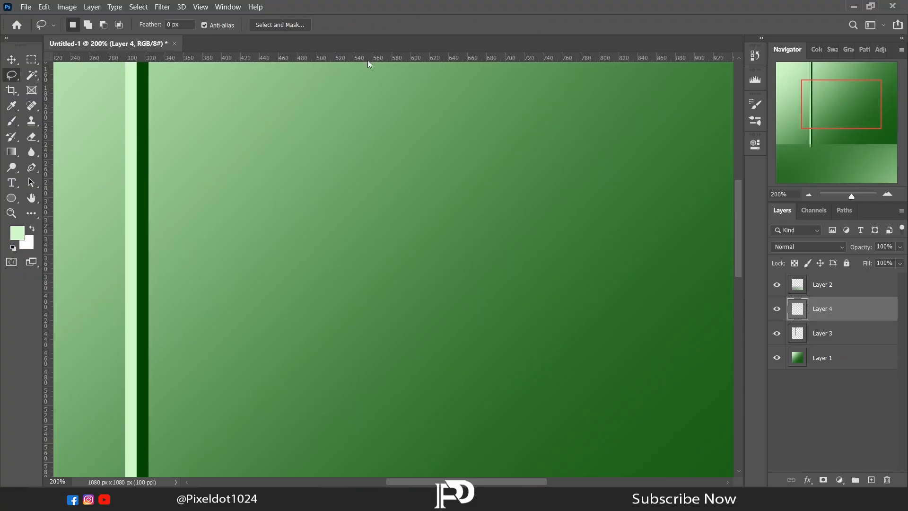
Step: Apply a 4.0-pixel Gaussian Blur to the light green strip and set its layer opacity to 79%
{"action": "left_click", "coordinate": [162, 6]}
{"action": "mouse_move", "coordinate": [198, 137]}
{"action": "left_click", "coordinate": [334, 175]}
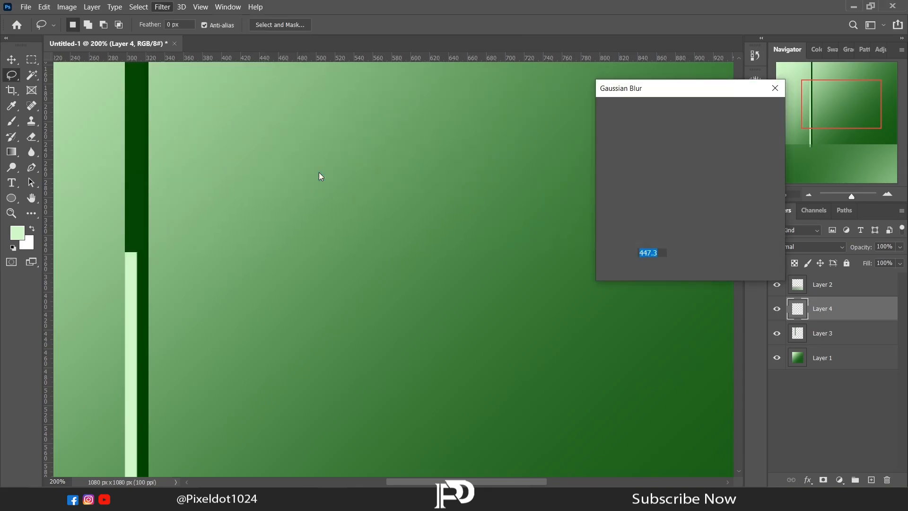
{"action": "left_click", "coordinate": [627, 269]}
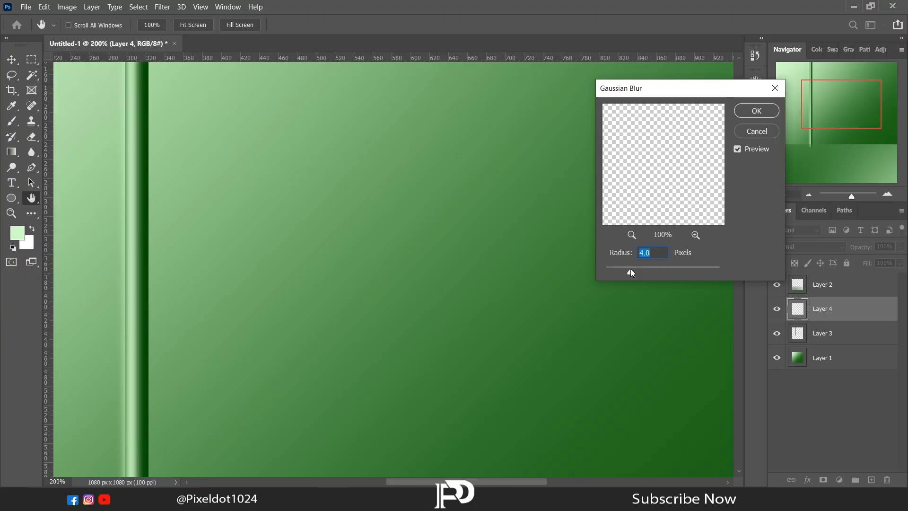
{"action": "left_click", "coordinate": [738, 112]}
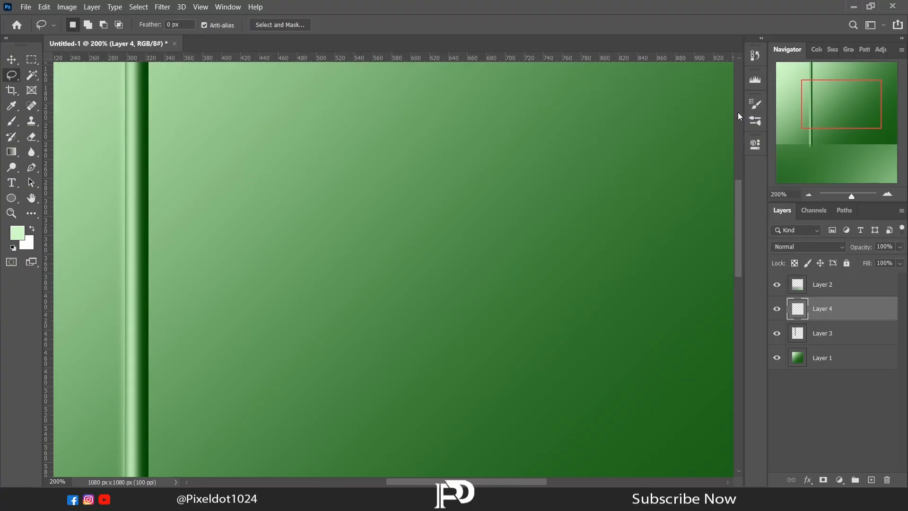
{"action": "left_click_drag", "start_coordinate": [900, 249], "coordinate": [886, 263]}
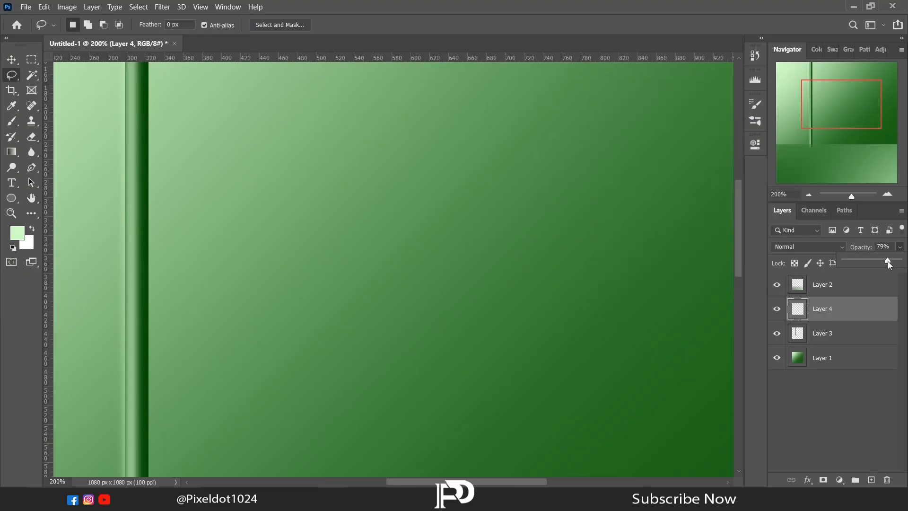
Step: Select the outline of the dark strip on Layer 3 by selecting the empty area around it and inverting the selection
{"action": "left_click", "coordinate": [832, 332]}
{"action": "left_click", "coordinate": [29, 79]}
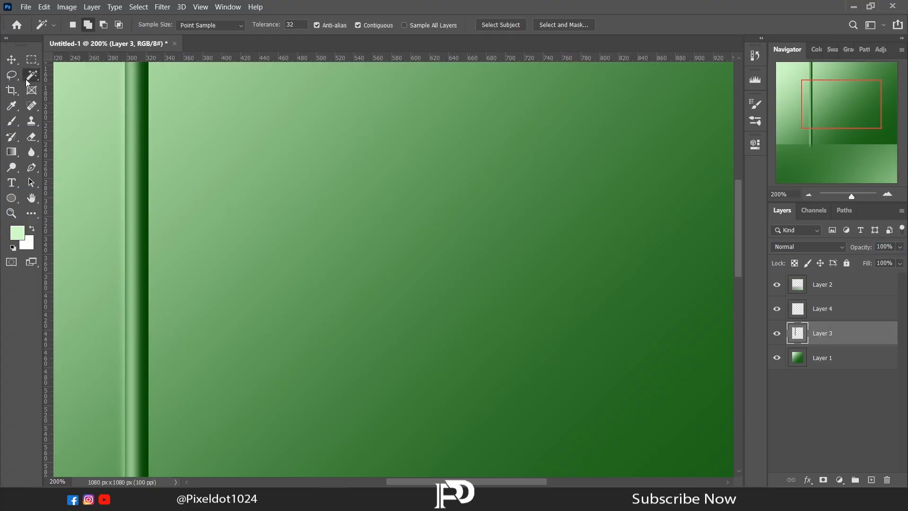
{"action": "left_click", "coordinate": [64, 106]}
{"action": "key", "text": "l"}
{"action": "right_click", "coordinate": [131, 117]}
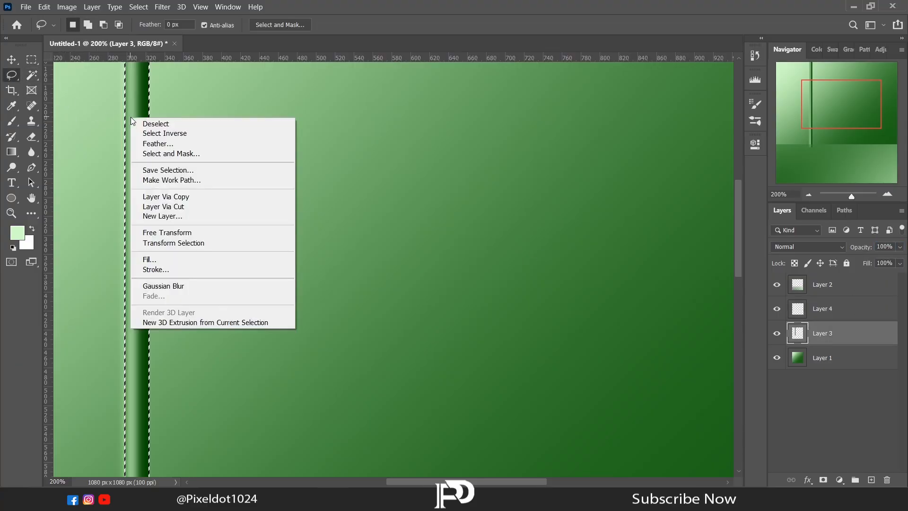
{"action": "left_click", "coordinate": [180, 134]}
Step: On Layer 4, invert the selection to the area outside the strip, delete the blurred spill there, and deselect
{"action": "left_click", "coordinate": [823, 308]}
{"action": "left_click", "coordinate": [806, 195]}
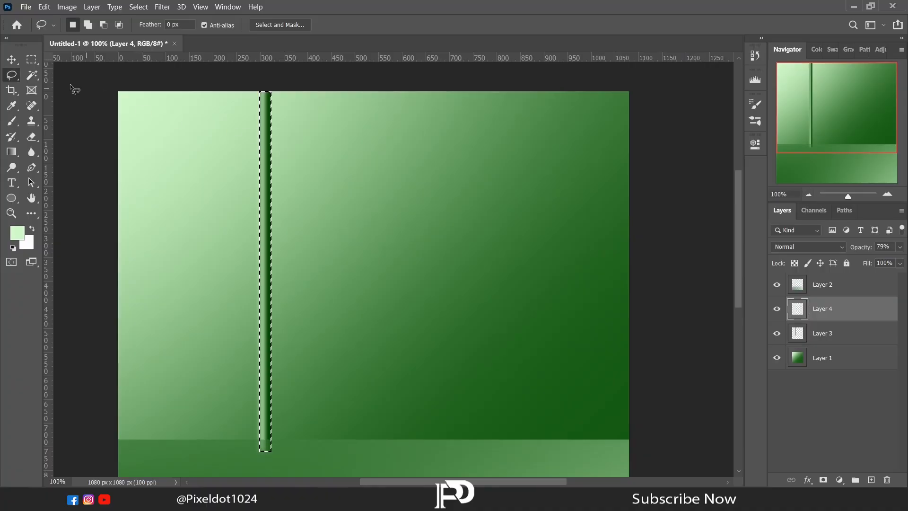
{"action": "right_click", "coordinate": [259, 168]}
{"action": "left_click", "coordinate": [268, 185]}
{"action": "left_click", "coordinate": [887, 195]}
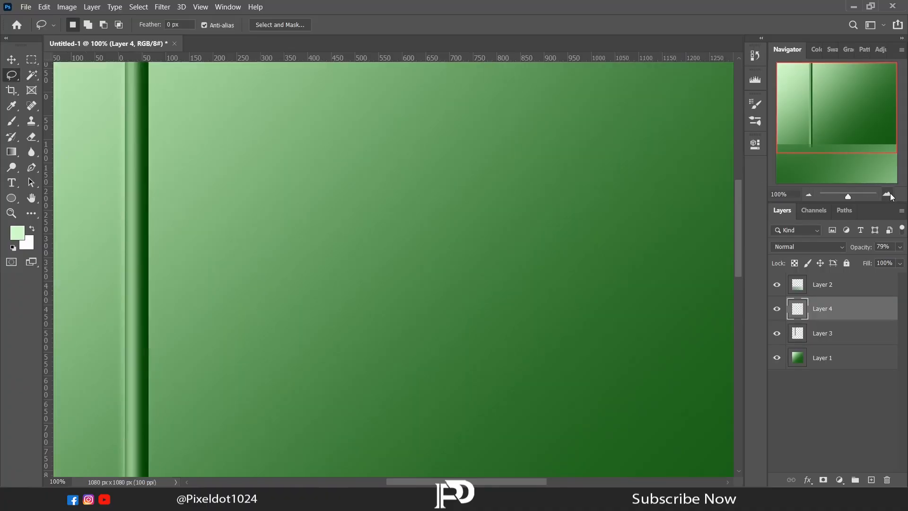
{"action": "left_click", "coordinate": [887, 194]}
{"action": "left_click_drag", "start_coordinate": [829, 117], "coordinate": [802, 126]}
{"action": "left_click", "coordinate": [809, 194]}
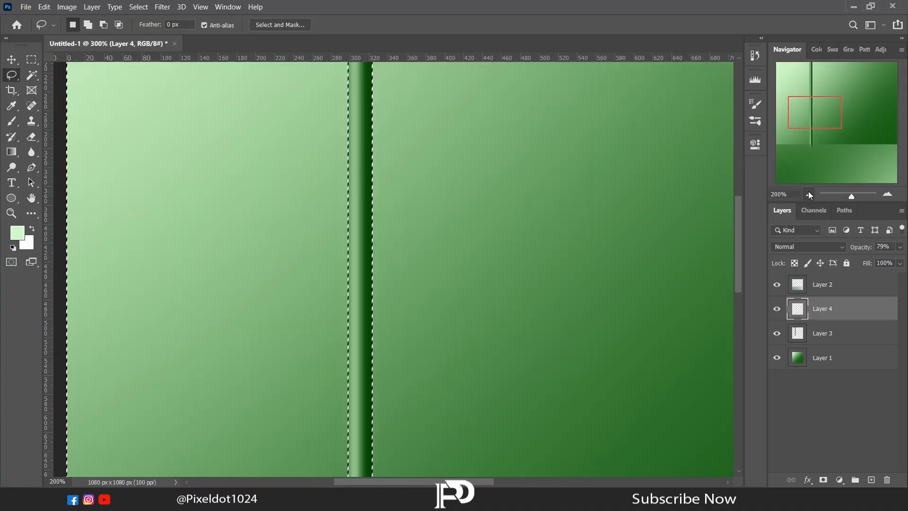
{"action": "left_click", "coordinate": [809, 194]}
{"action": "key", "text": "ctrl+d"}
Step: Merge Layer 3 and Layer 4 into a single strip layer
{"action": "left_click_drag", "start_coordinate": [739, 259], "coordinate": [739, 249]}
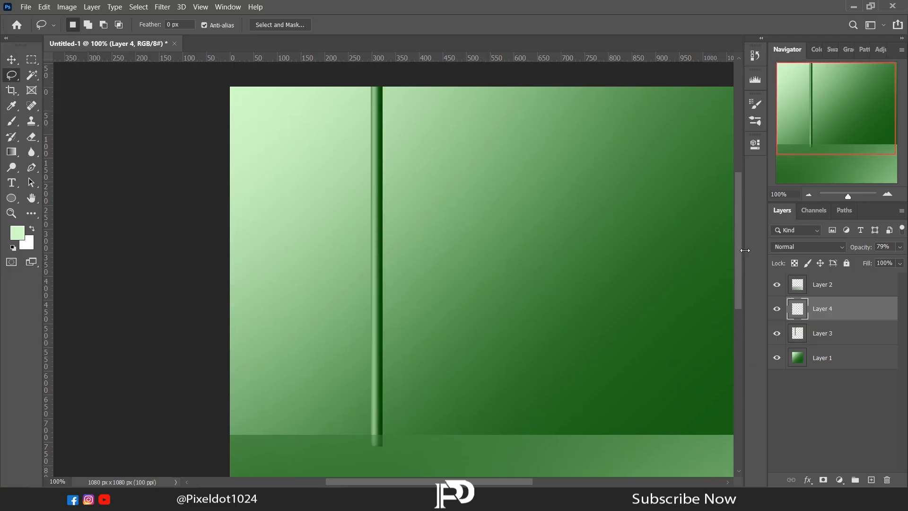
{"action": "left_click", "coordinate": [26, 62]}
{"action": "left_click", "coordinate": [828, 333], "text": "ctrl"}
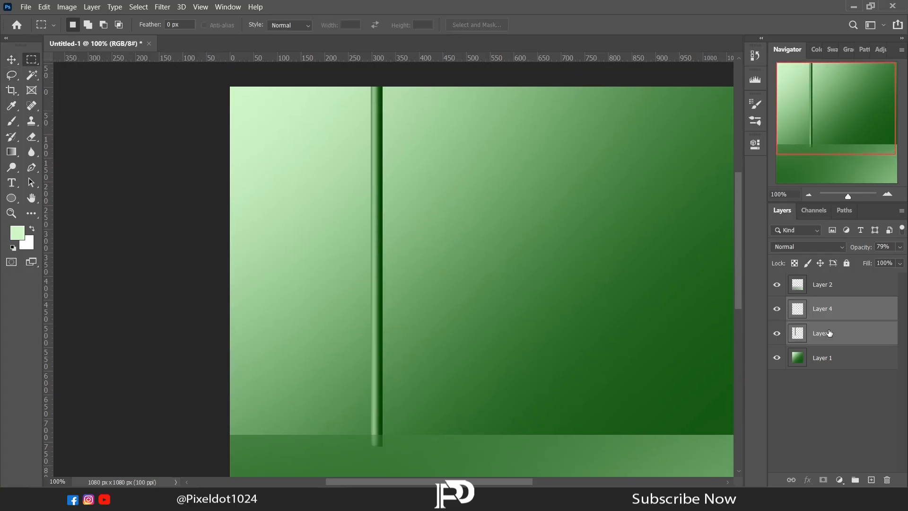
{"action": "key", "text": "ctrl+e"}
Step: Trim off the part of the merged strip that extends below the floor line, and clear the selection
{"action": "left_click_drag", "start_coordinate": [336, 87], "coordinate": [469, 434]}
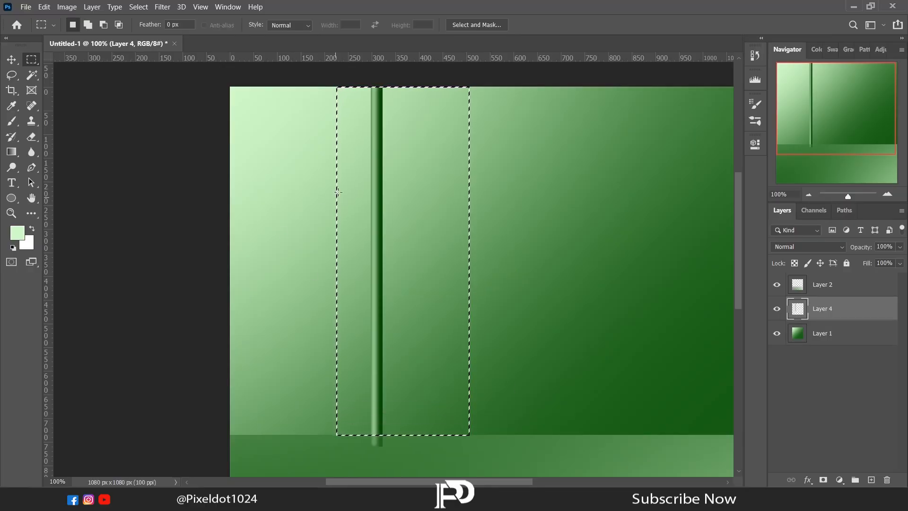
{"action": "right_click", "coordinate": [362, 152]}
{"action": "left_click", "coordinate": [374, 170]}
{"action": "key", "text": "Delete"}
{"action": "key", "text": "l"}
{"action": "key", "text": "ctrl+d"}
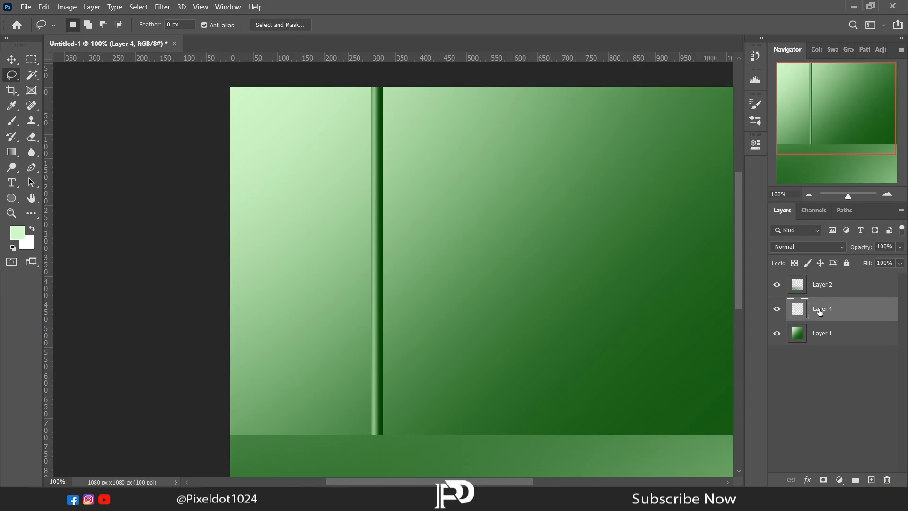
Step: Tile copies of the strip side by side out to the canvas's left edge and merge them all into one layer
{"action": "key", "text": "ctrl+j"}
{"action": "key", "text": "v"}
{"action": "left_click_drag", "start_coordinate": [376, 296], "coordinate": [352, 298]}
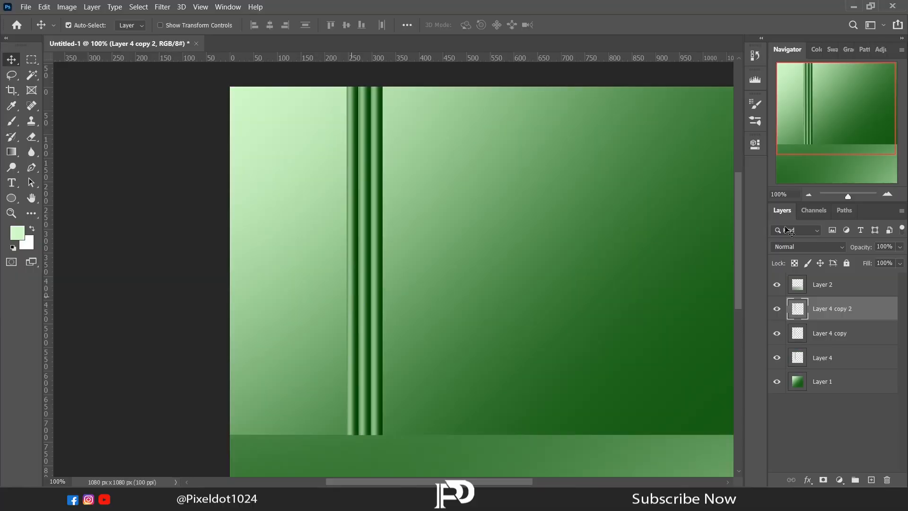
{"action": "key", "text": "ctrl+plus"}
{"action": "left_click_drag", "start_coordinate": [319, 353], "coordinate": [400, 352]}
{"action": "key", "text": "Right"}
{"action": "left_click_drag", "start_coordinate": [388, 303], "coordinate": [183, 308]}
{"action": "left_click_drag", "start_coordinate": [183, 308], "coordinate": [159, 306]}
{"action": "left_click_drag", "start_coordinate": [901, 333], "coordinate": [898, 406]}
{"action": "key", "text": "ctrl+e"}
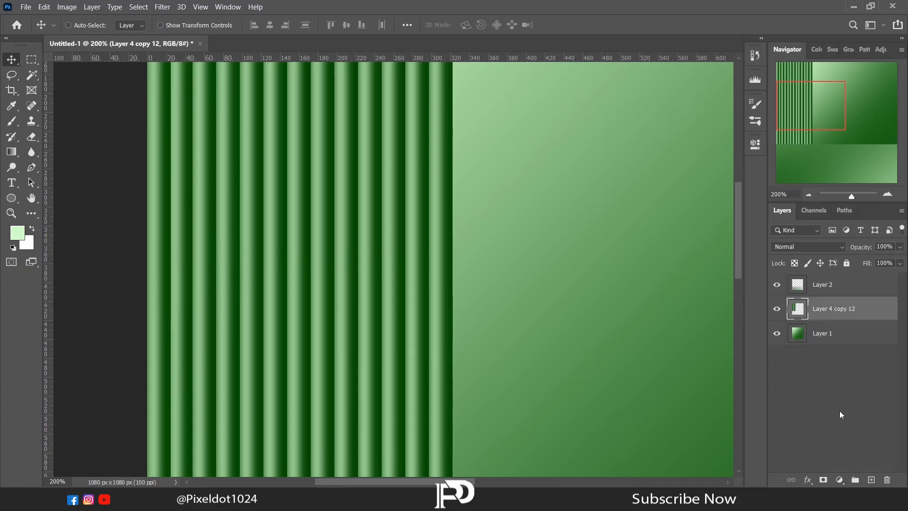
Step: Duplicate the striped panel and merge the copy back down onto the original
{"action": "key", "text": "ctrl+j"}
{"action": "left_click", "coordinate": [808, 195]}
{"action": "left_click", "coordinate": [808, 194]}
{"action": "left_click", "coordinate": [10, 75]}
{"action": "key", "text": "ctrl+e"}
Step: Scale the striped panel to about 132% and rotate it about -10.5° so it leans across the canvas's left side
{"action": "right_click", "coordinate": [263, 200]}
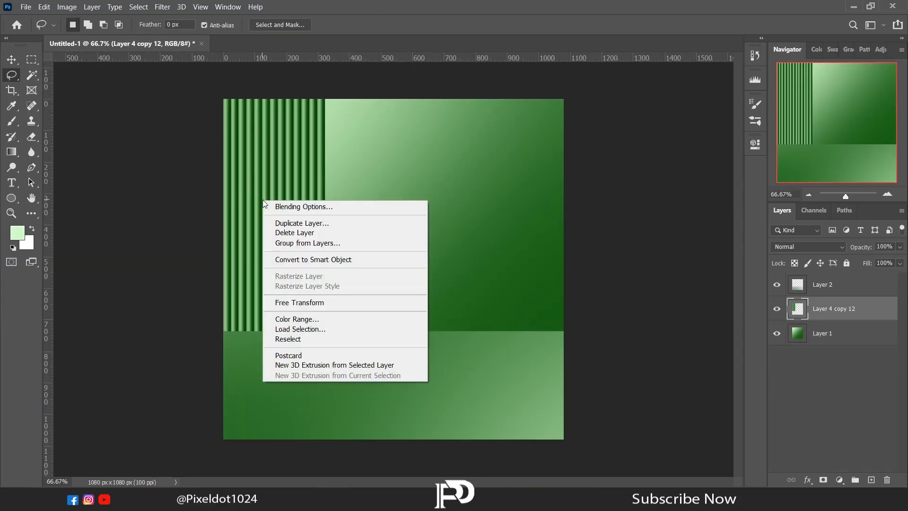
{"action": "left_click", "coordinate": [301, 303]}
{"action": "left_click_drag", "start_coordinate": [325, 331], "coordinate": [432, 343]}
{"action": "left_click_drag", "start_coordinate": [338, 325], "coordinate": [309, 317]}
{"action": "left_click_drag", "start_coordinate": [397, 309], "coordinate": [397, 301]}
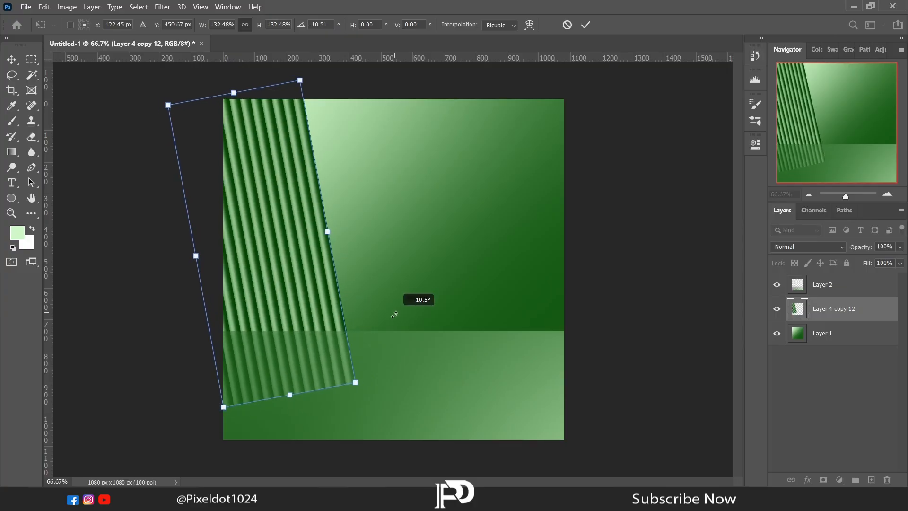
{"action": "key", "text": "Return"}
Step: Duplicate the leaning striped panel, flip the copy horizontally and move it to the canvas's right side
{"action": "right_click", "coordinate": [306, 221]}
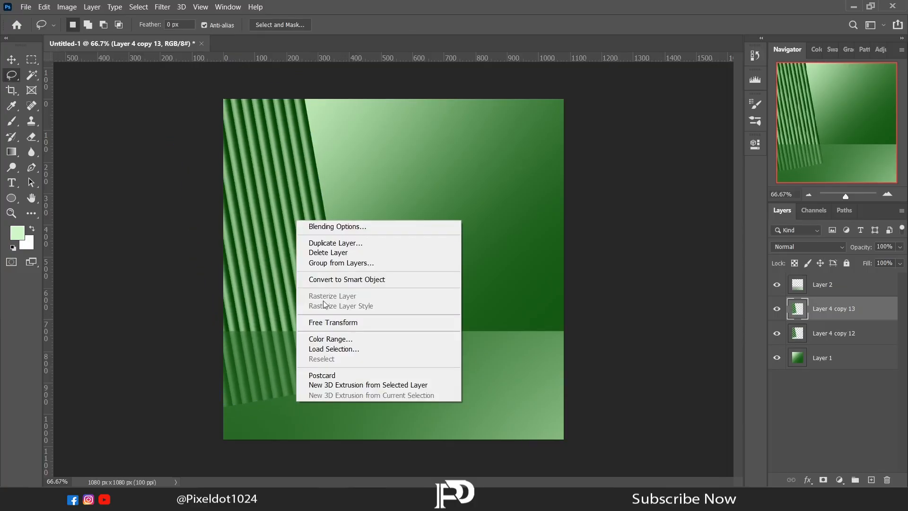
{"action": "left_click", "coordinate": [331, 320]}
{"action": "right_click", "coordinate": [300, 229]}
{"action": "left_click", "coordinate": [331, 421]}
{"action": "mouse_move", "coordinate": [274, 310]}
{"action": "left_mouse_down"}
{"action": "mouse_move", "coordinate": [303, 291]}
{"action": "mouse_move", "coordinate": [559, 314]}
{"action": "mouse_move", "coordinate": [538, 314]}
{"action": "left_mouse_up"}
{"action": "key", "text": "Return"}
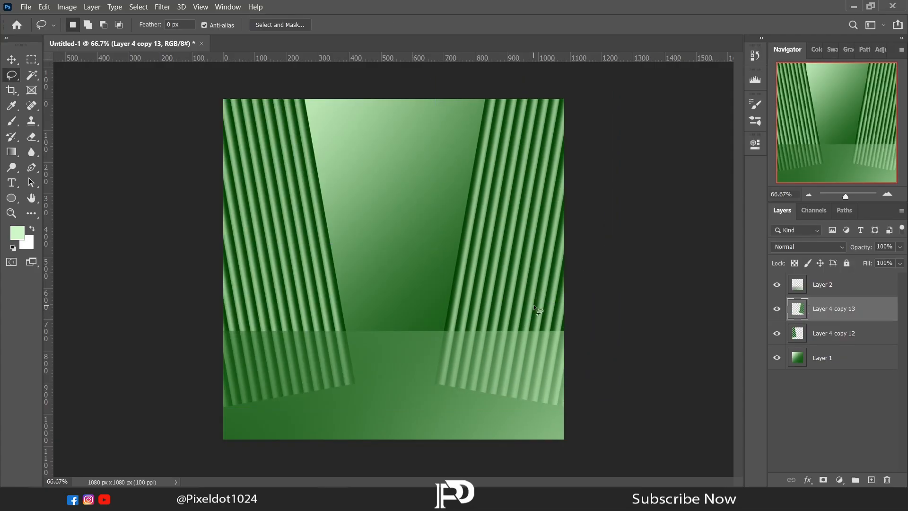
Step: Select the floor area, delete the parts of both striped panels inside it, and clear the selection
{"action": "left_click", "coordinate": [823, 285]}
{"action": "key", "text": "m"}
{"action": "left_click_drag", "start_coordinate": [223, 99], "coordinate": [577, 331]}
{"action": "key", "text": "ctrl+shift+i"}
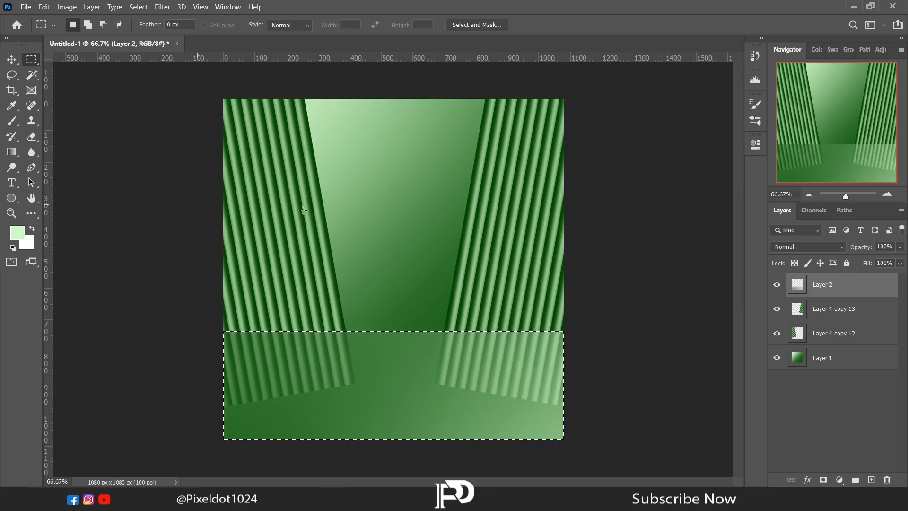
{"action": "left_click", "coordinate": [844, 310]}
{"action": "key", "text": "Delete"}
{"action": "left_click", "coordinate": [846, 336]}
{"action": "key", "text": "Delete"}
{"action": "key", "text": "ctrl+d"}
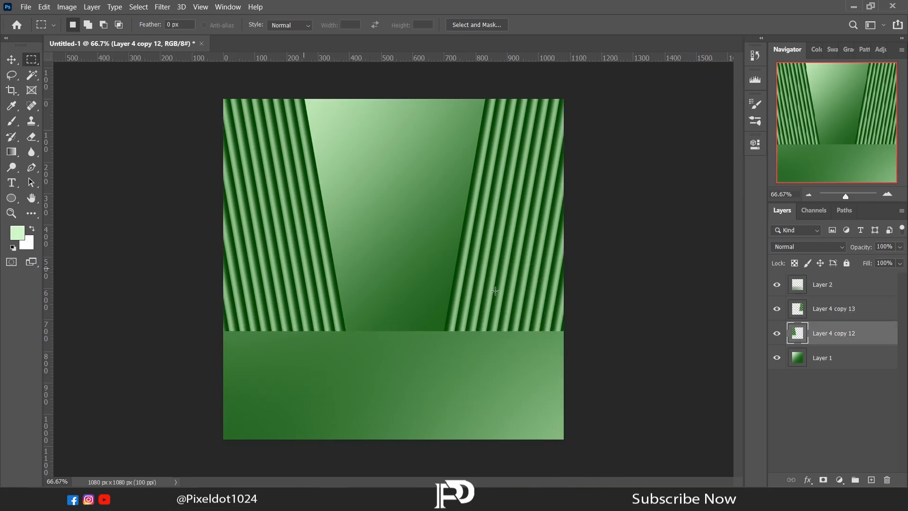
Step: Merge the two striped panels, duplicate the result, flip the copy vertically and place it below the floor line as a reflection
{"action": "left_click", "coordinate": [822, 316], "text": "shift"}
{"action": "key", "text": "ctrl+e"}
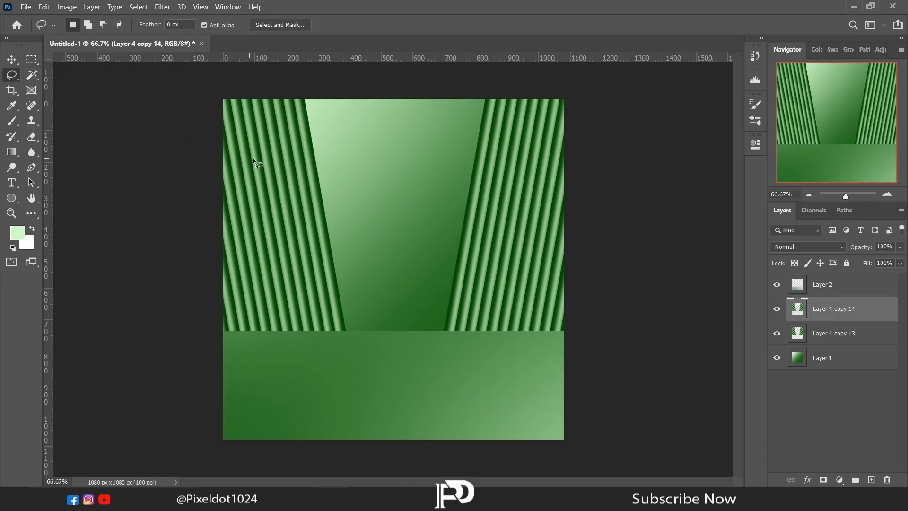
{"action": "right_click", "coordinate": [254, 158]}
{"action": "left_click", "coordinate": [275, 262]}
{"action": "right_click", "coordinate": [310, 178]}
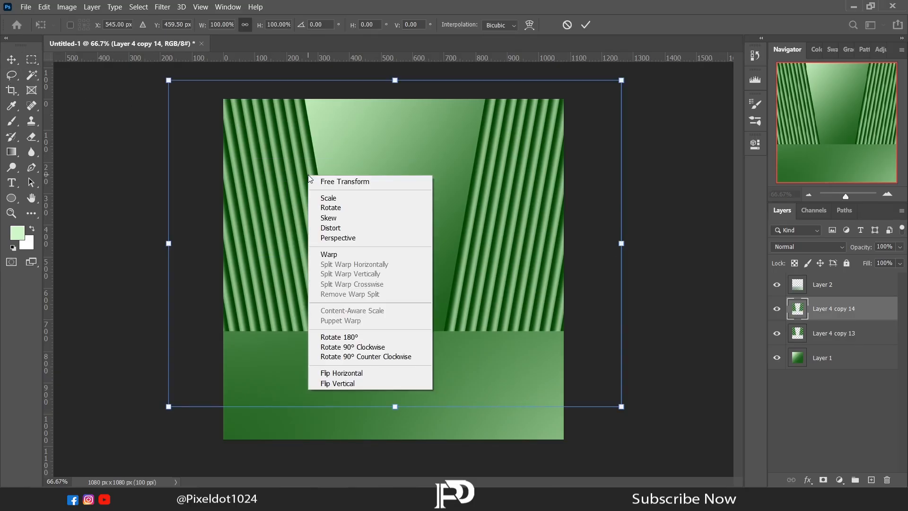
{"action": "left_click", "coordinate": [331, 383]}
{"action": "left_click_drag", "start_coordinate": [381, 126], "coordinate": [379, 300]}
{"action": "key", "text": "Return"}
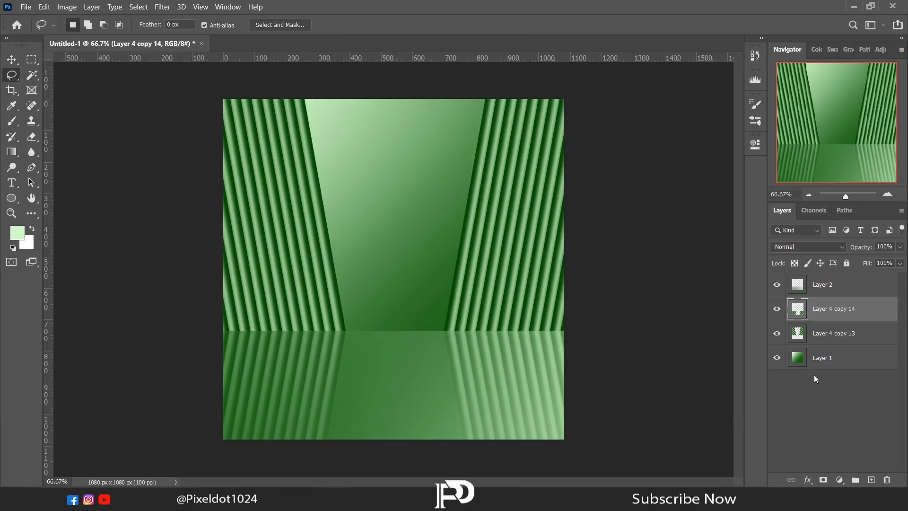
Step: Mask the reflection's lower part with a soft 385 px black brush and reduce the layer's opacity to about 48%
{"action": "left_click", "coordinate": [823, 480]}
{"action": "key", "text": "b"}
{"action": "right_click", "coordinate": [489, 254]}
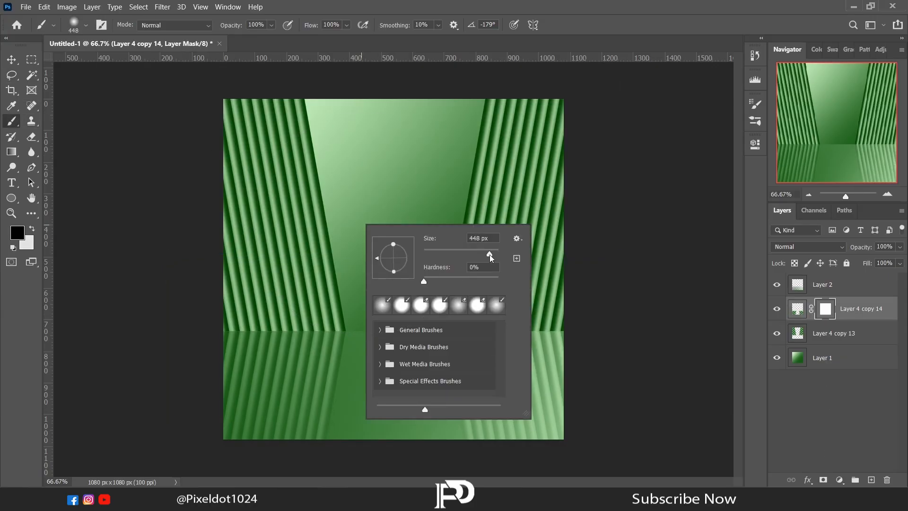
{"action": "left_click", "coordinate": [809, 194]}
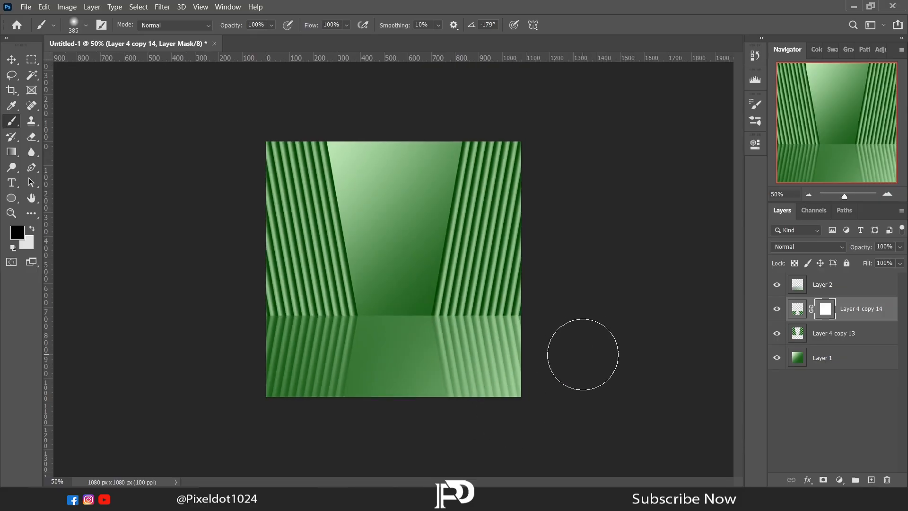
{"action": "left_click_drag", "start_coordinate": [500, 381], "coordinate": [599, 319]}
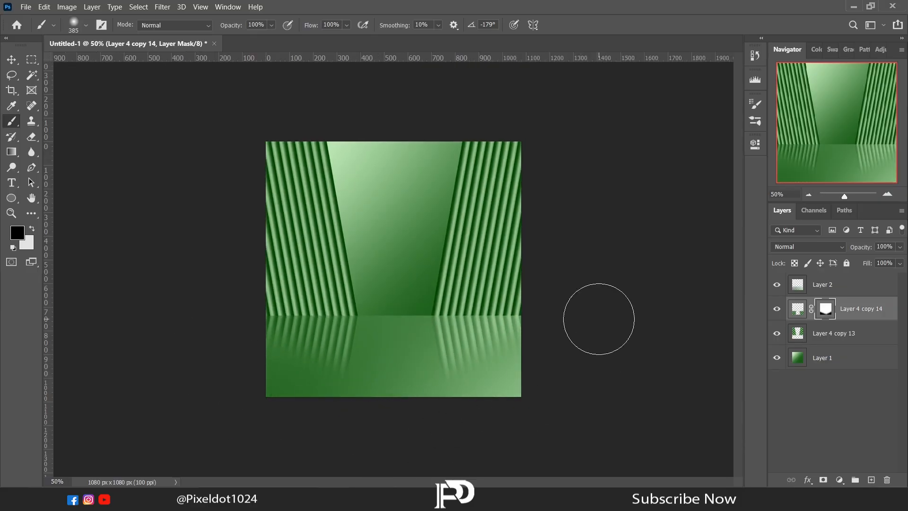
{"action": "left_click_drag", "start_coordinate": [897, 259], "coordinate": [872, 263]}
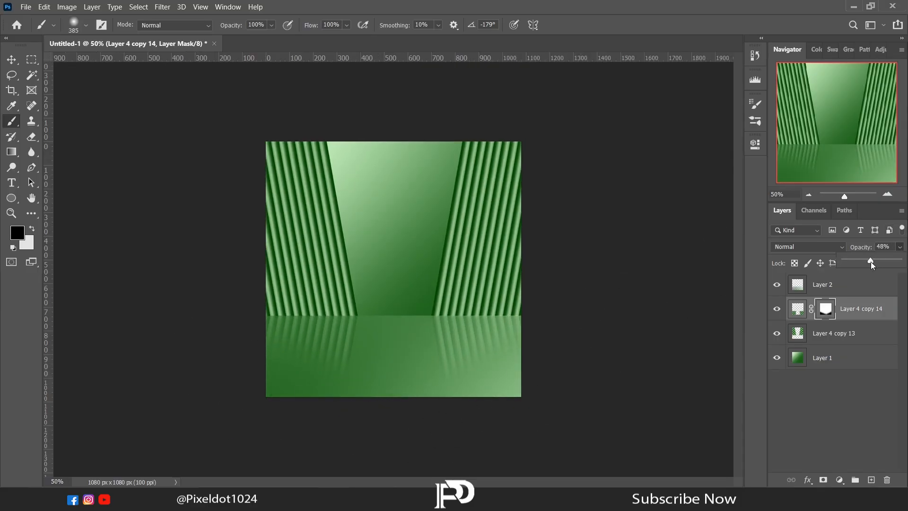
{"action": "left_click", "coordinate": [855, 193]}
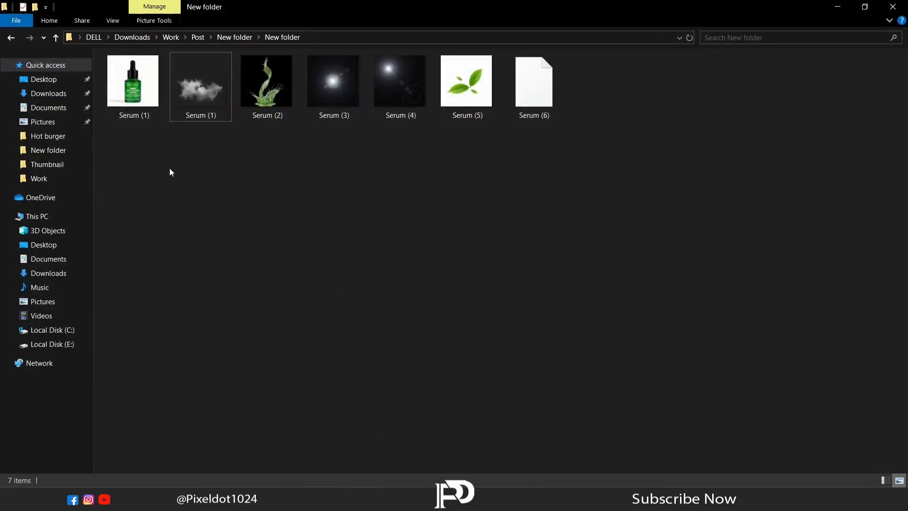
Step: Place the Serum (1) bottle image from File Explorer into the Photoshop document and move its layer above the floor layer
{"action": "left_click_drag", "start_coordinate": [132, 82], "coordinate": [397, 282]}
{"action": "key", "text": "Return"}
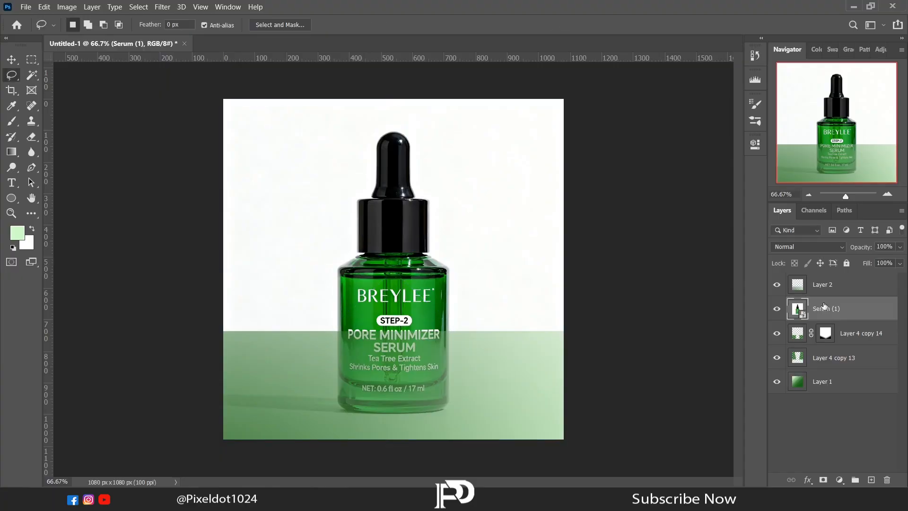
{"action": "left_click_drag", "start_coordinate": [824, 307], "coordinate": [824, 282]}
Step: Select the white background and shadow around the serum bottle and hide them with an inverted layer mask
{"action": "key", "text": "w"}
{"action": "left_click", "coordinate": [264, 169]}
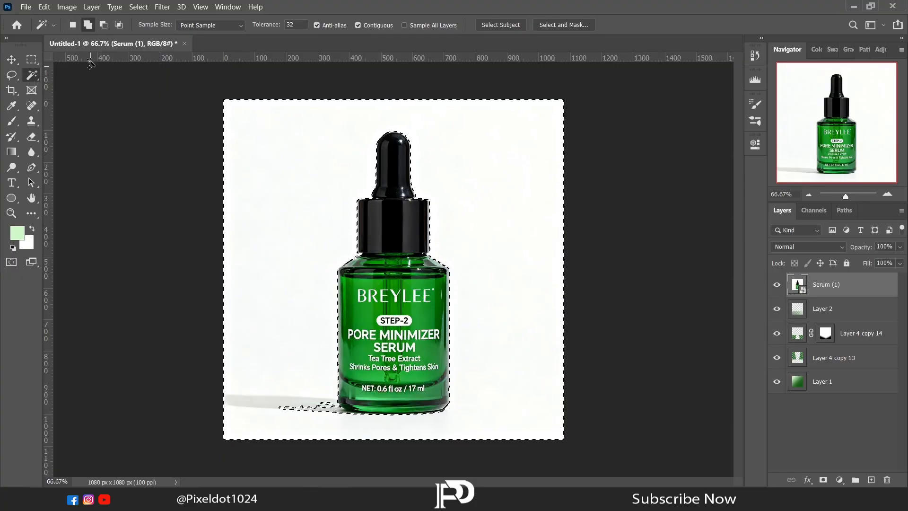
{"action": "right_click", "coordinate": [32, 76]}
{"action": "left_click", "coordinate": [80, 86]}
{"action": "left_click", "coordinate": [93, 25]}
{"action": "left_click_drag", "start_coordinate": [284, 410], "coordinate": [332, 407]}
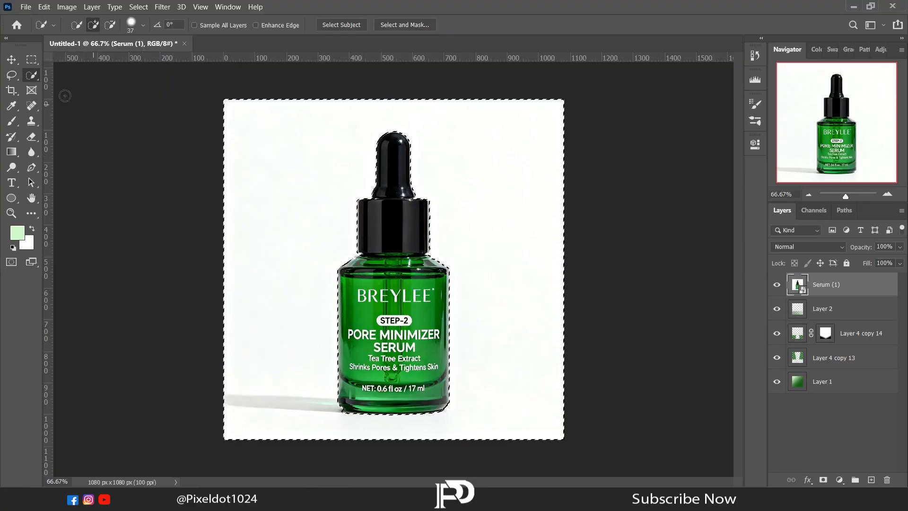
{"action": "key", "text": "l"}
{"action": "left_click", "coordinate": [823, 480]}
{"action": "key", "text": "ctrl+i"}
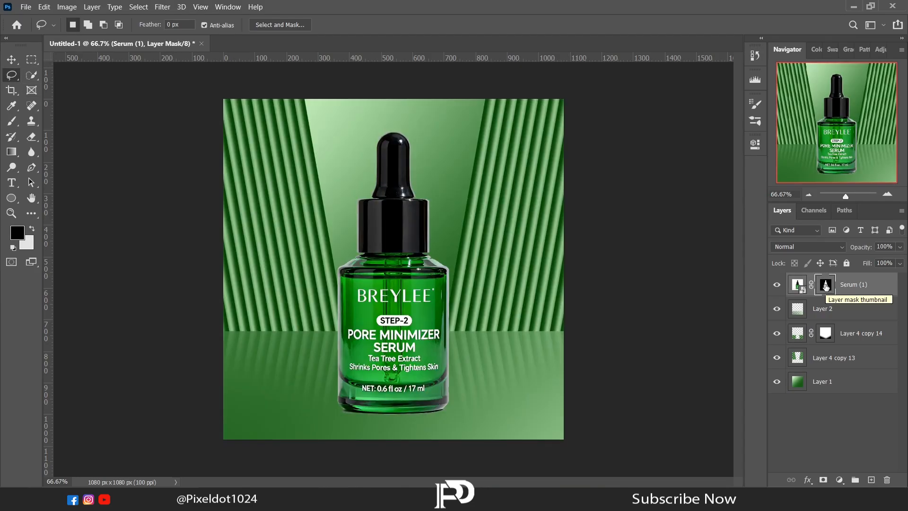
Step: Outline the stray edge under the bottle's base with a pen path, make it a selection with 0.1-pixel feather, and mask it out
{"action": "left_click", "coordinate": [887, 195]}
{"action": "left_click", "coordinate": [888, 195]}
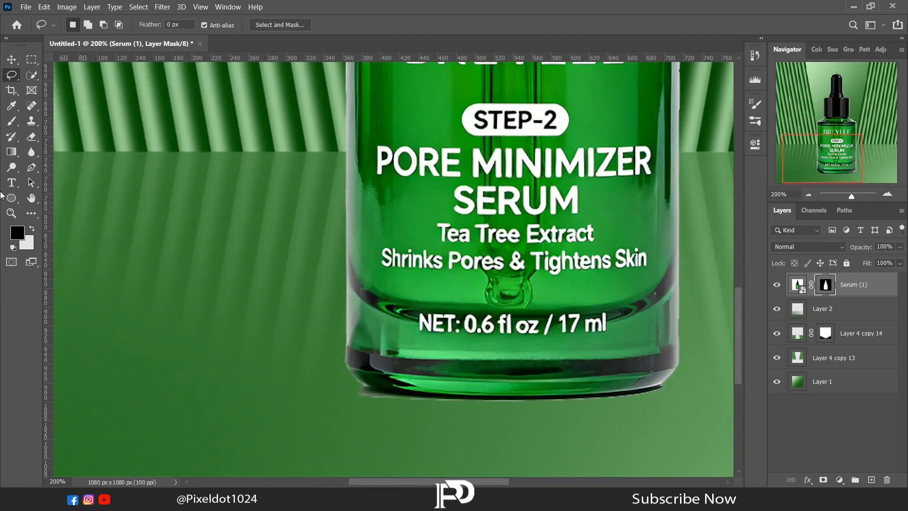
{"action": "left_click", "coordinate": [31, 167]}
{"action": "left_click", "coordinate": [357, 381]}
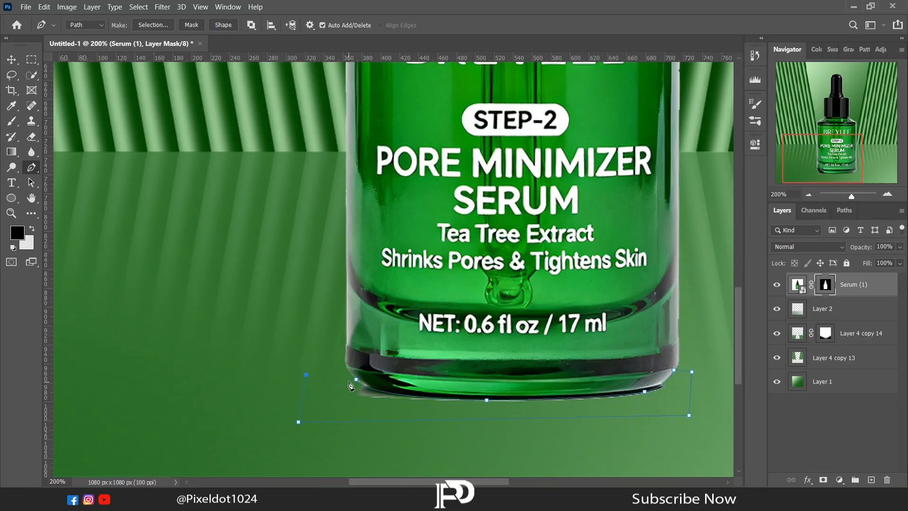
{"action": "right_click", "coordinate": [372, 417]}
{"action": "left_click", "coordinate": [397, 196]}
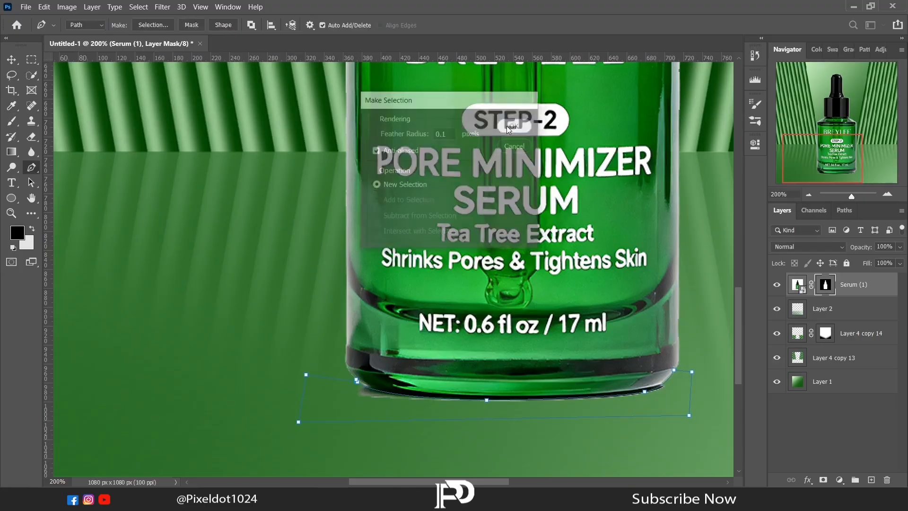
{"action": "key", "text": "Return"}
{"action": "left_click", "coordinate": [11, 120]}
{"action": "key", "text": "ctrl+0"}
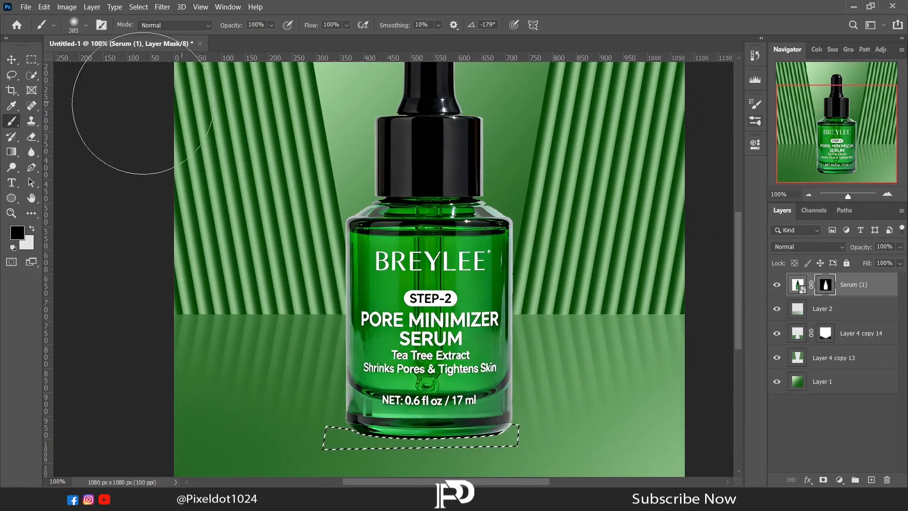
{"action": "key", "text": "l"}
Step: Scale the serum bottle down and position it in the middle of the floor between the striped panels
{"action": "left_click", "coordinate": [809, 195]}
{"action": "right_click", "coordinate": [312, 224]}
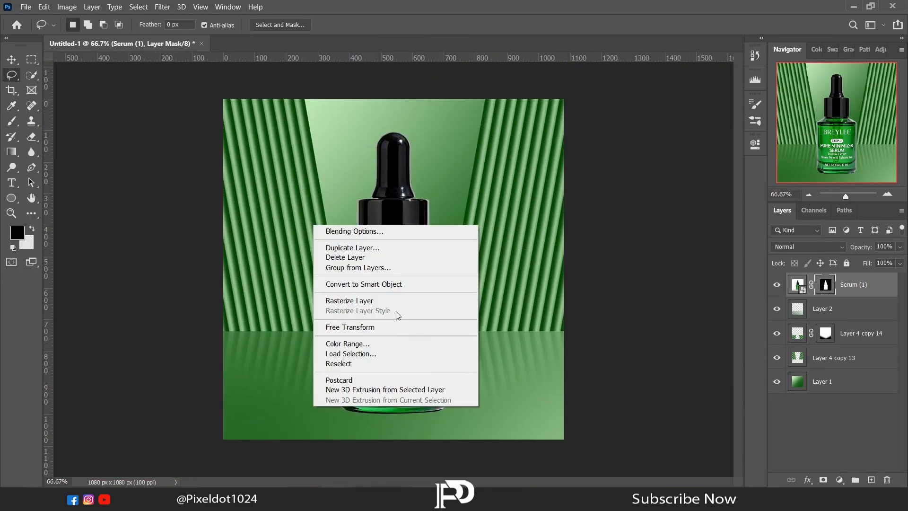
{"action": "left_click", "coordinate": [395, 328]}
{"action": "left_click_drag", "start_coordinate": [563, 439], "coordinate": [431, 307]}
{"action": "left_click_drag", "start_coordinate": [368, 264], "coordinate": [433, 355]}
{"action": "left_click_drag", "start_coordinate": [288, 191], "coordinate": [263, 167]}
{"action": "left_click_drag", "start_coordinate": [367, 302], "coordinate": [381, 331]}
{"action": "key", "text": "Return"}
{"action": "key", "text": "l"}
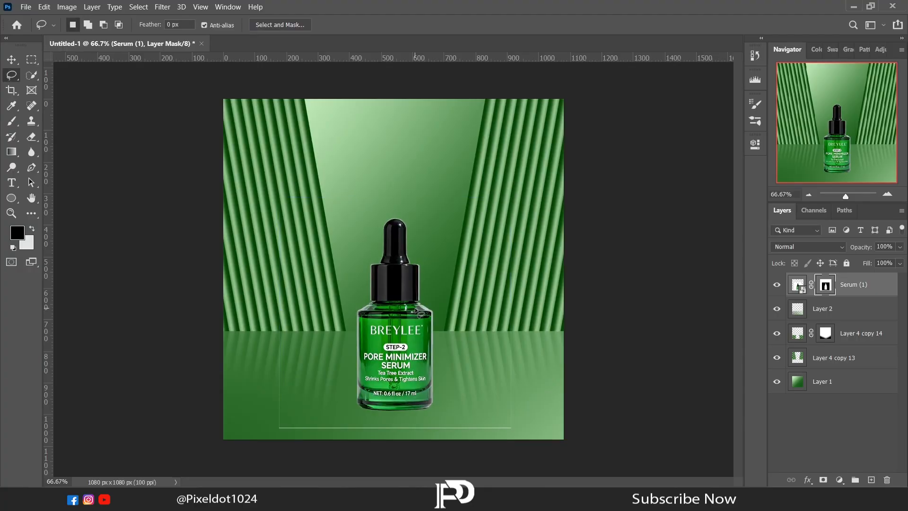
Step: Rasterize the serum bottle layer and erase the faint rectangular outline around the bottle
{"action": "left_click", "coordinate": [32, 136]}
{"action": "left_click", "coordinate": [798, 284]}
{"action": "right_click", "coordinate": [848, 285]}
{"action": "left_click", "coordinate": [718, 209]}
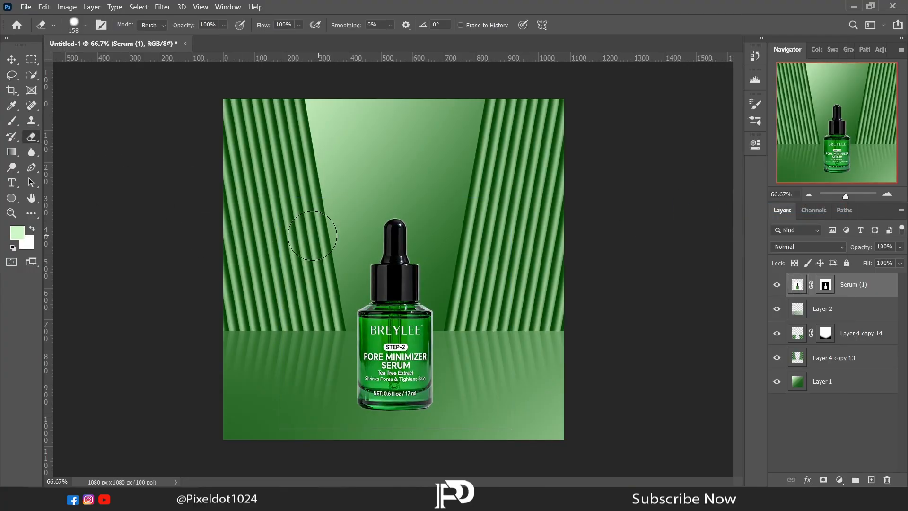
{"action": "key", "text": "l"}
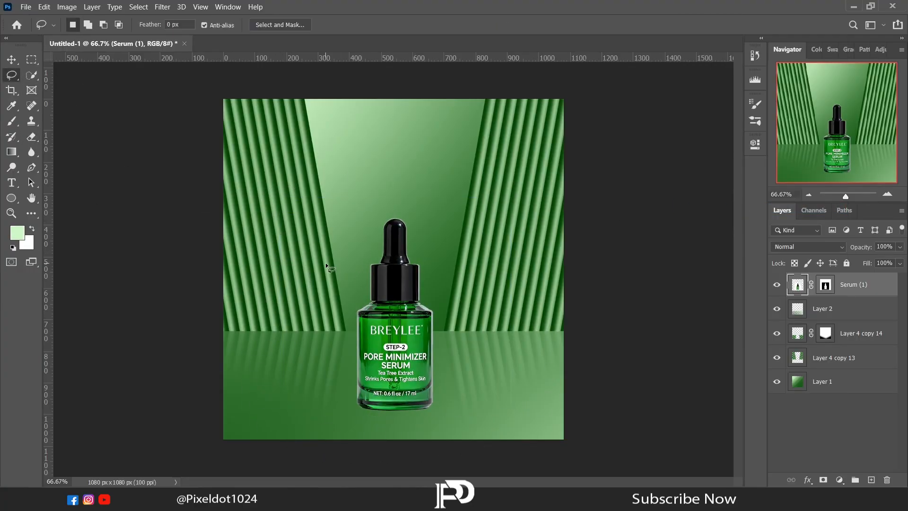
Step: Clip a Hue/Saturation adjustment to the bottle with Colorize on, hue 105, saturation 68 and lightness about -46, and invert its mask
{"action": "left_click", "coordinate": [839, 480]}
{"action": "left_click", "coordinate": [832, 371]}
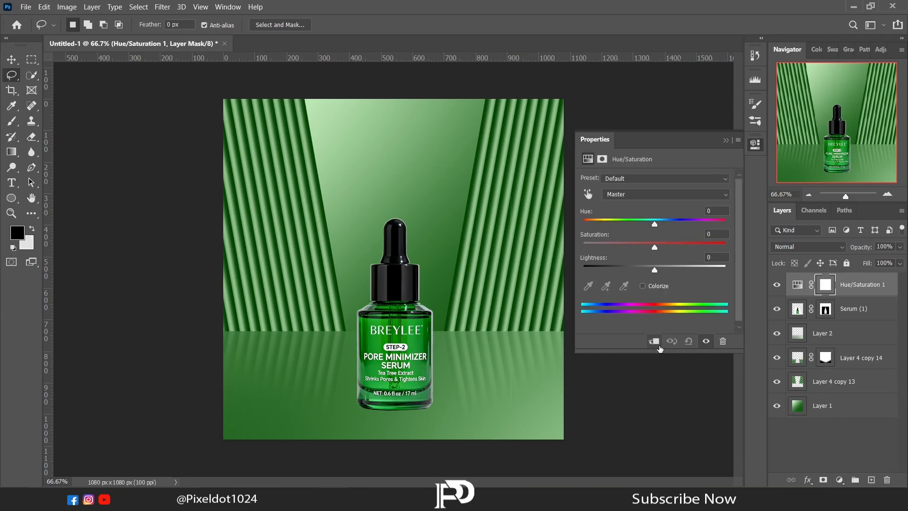
{"action": "left_click", "coordinate": [656, 342]}
{"action": "left_click", "coordinate": [642, 285]}
{"action": "left_click_drag", "start_coordinate": [649, 245], "coordinate": [679, 247]}
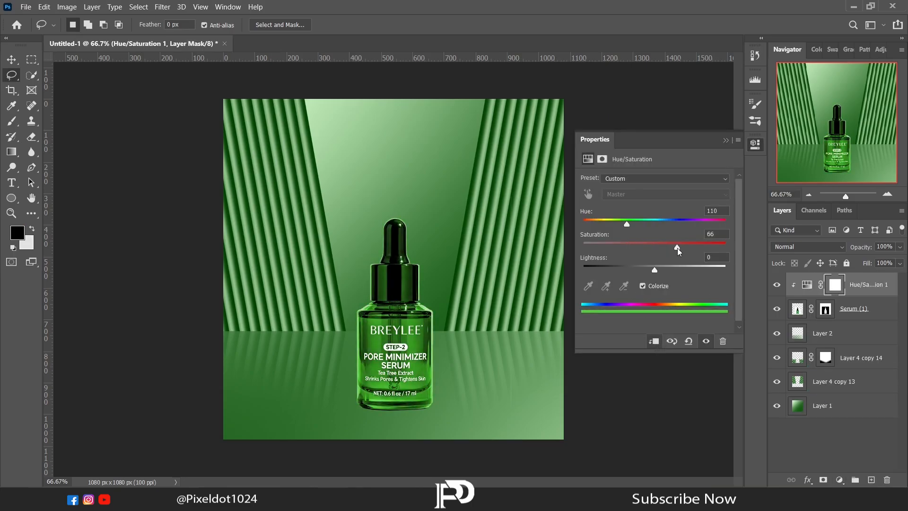
{"action": "left_click_drag", "start_coordinate": [627, 225], "coordinate": [631, 227]}
{"action": "left_click_drag", "start_coordinate": [655, 270], "coordinate": [617, 276]}
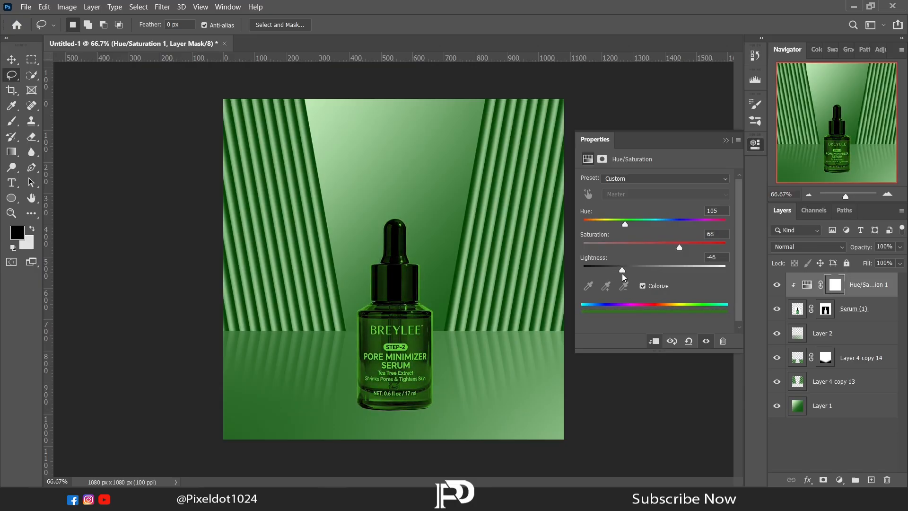
{"action": "left_click", "coordinate": [726, 140]}
{"action": "key", "text": "ctrl+i"}
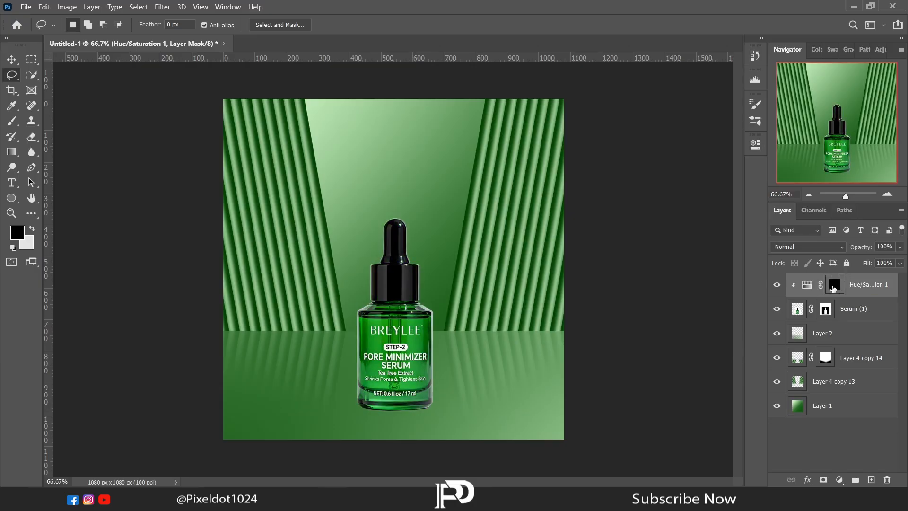
Step: Paint white on the adjustment's mask with a 69 px brush along the right edge of the dropper bulb and cap's upper corner
{"action": "left_click", "coordinate": [888, 196]}
{"action": "left_click", "coordinate": [888, 196]}
{"action": "left_click", "coordinate": [887, 196]}
{"action": "left_click_drag", "start_coordinate": [838, 124], "coordinate": [853, 116]}
{"action": "left_click", "coordinate": [15, 123]}
{"action": "key", "text": "x"}
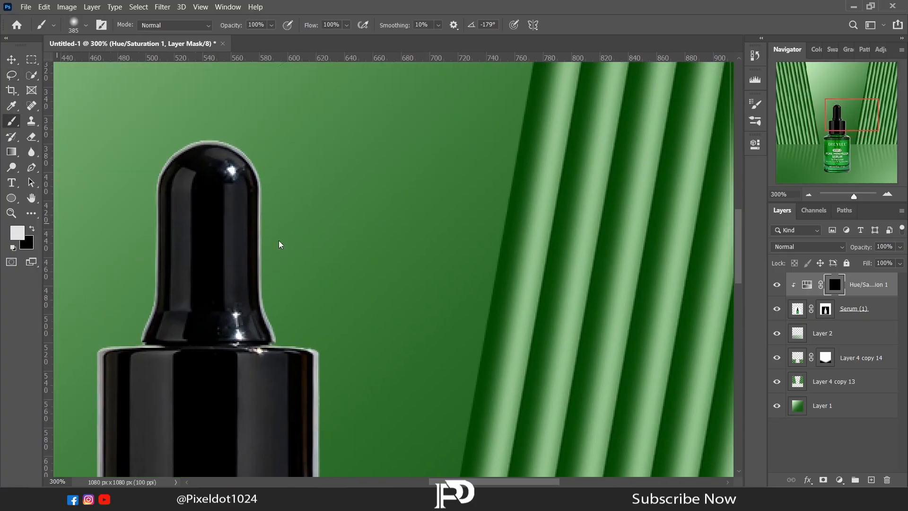
{"action": "right_click", "coordinate": [461, 249]}
{"action": "left_click_drag", "start_coordinate": [575, 278], "coordinate": [566, 277]}
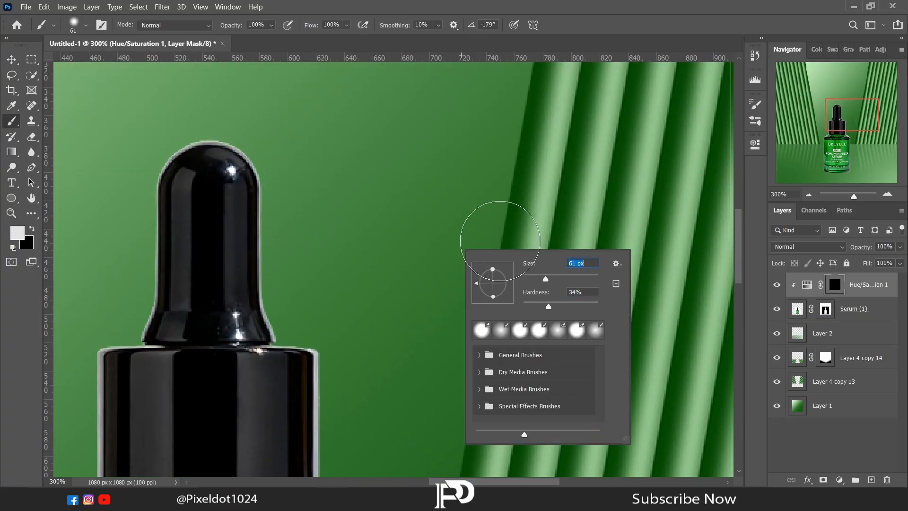
{"action": "key", "text": "Return"}
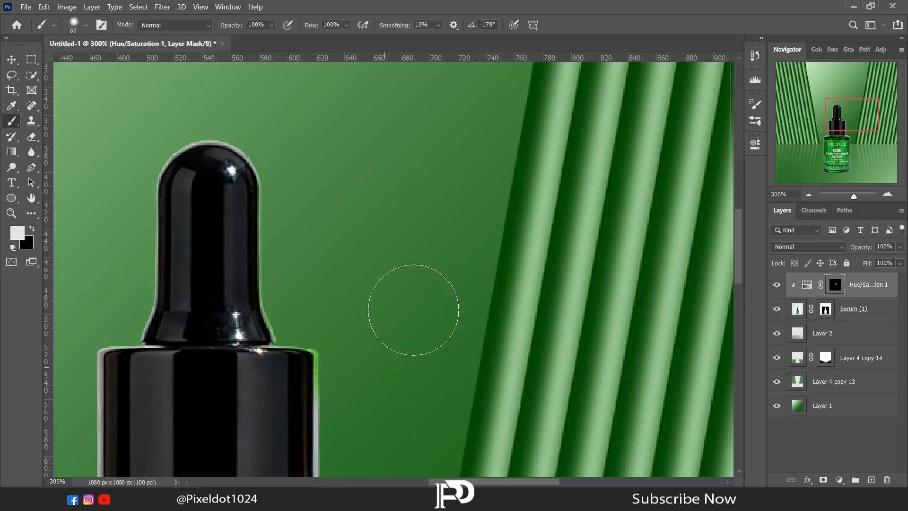
Step: Continue painting the green tint down the right edge of the cap, the bottle's shoulder and its body to the base
{"action": "left_click_drag", "start_coordinate": [740, 239], "coordinate": [742, 277]}
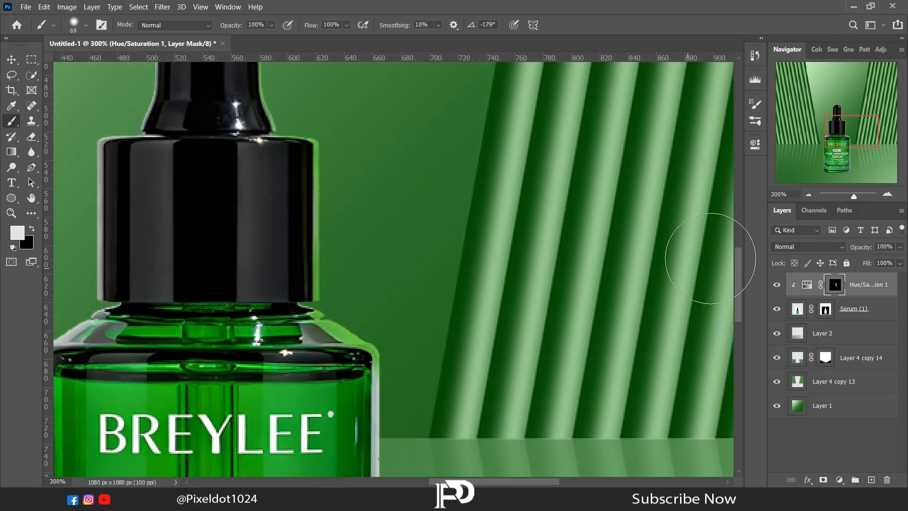
{"action": "scroll", "coordinate": [578, 246], "scroll_direction": "down", "scroll_amount": 5}
{"action": "left_click_drag", "start_coordinate": [413, 138], "coordinate": [407, 404]}
{"action": "left_click_drag", "start_coordinate": [740, 320], "coordinate": [740, 348]}
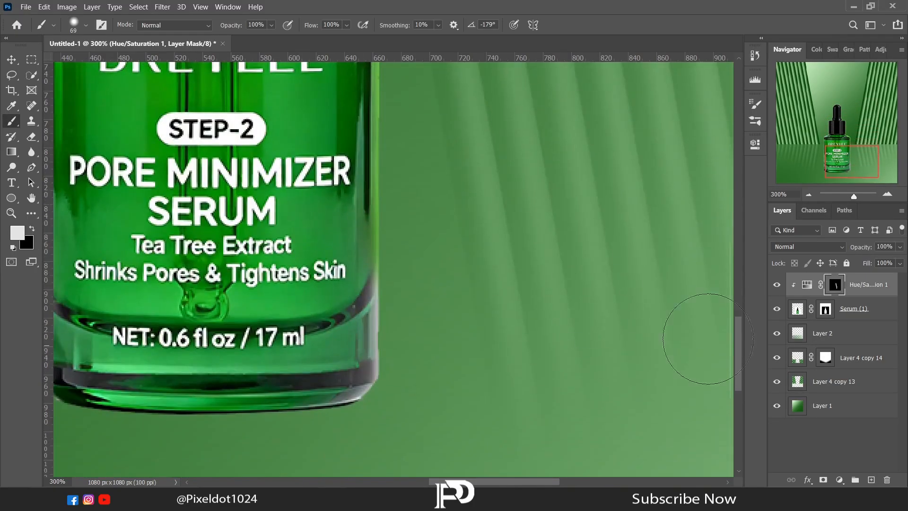
{"action": "mouse_move", "coordinate": [400, 291]}
{"action": "left_mouse_down"}
{"action": "mouse_move", "coordinate": [395, 384]}
{"action": "mouse_move", "coordinate": [314, 442]}
{"action": "left_mouse_up"}
Step: Paint the green tint on the adjustment's mask around the dropper bulb and down the bottle's left edge to its base
{"action": "mouse_move", "coordinate": [848, 162]}
{"action": "left_mouse_down"}
{"action": "mouse_move", "coordinate": [828, 162]}
{"action": "mouse_move", "coordinate": [824, 116]}
{"action": "left_mouse_up"}
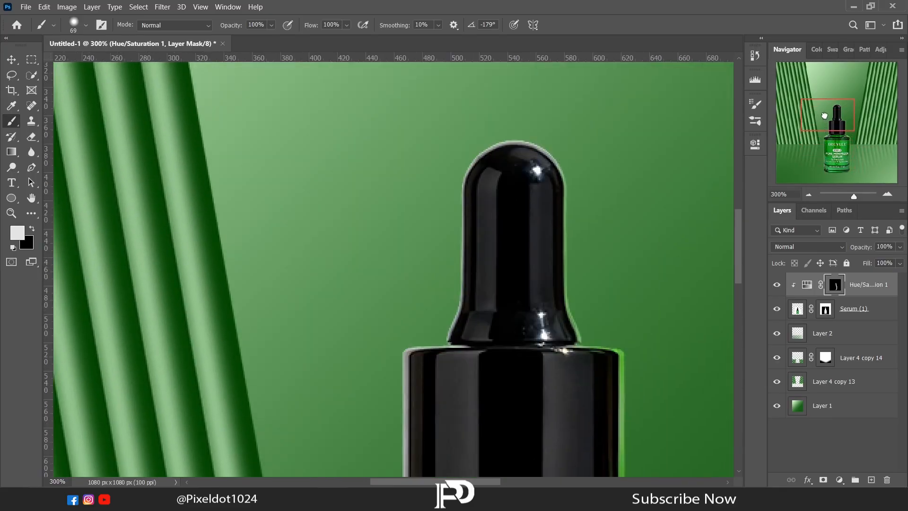
{"action": "mouse_move", "coordinate": [579, 132]}
{"action": "left_mouse_down"}
{"action": "mouse_move", "coordinate": [539, 118]}
{"action": "mouse_move", "coordinate": [458, 174]}
{"action": "mouse_move", "coordinate": [379, 404]}
{"action": "left_mouse_up"}
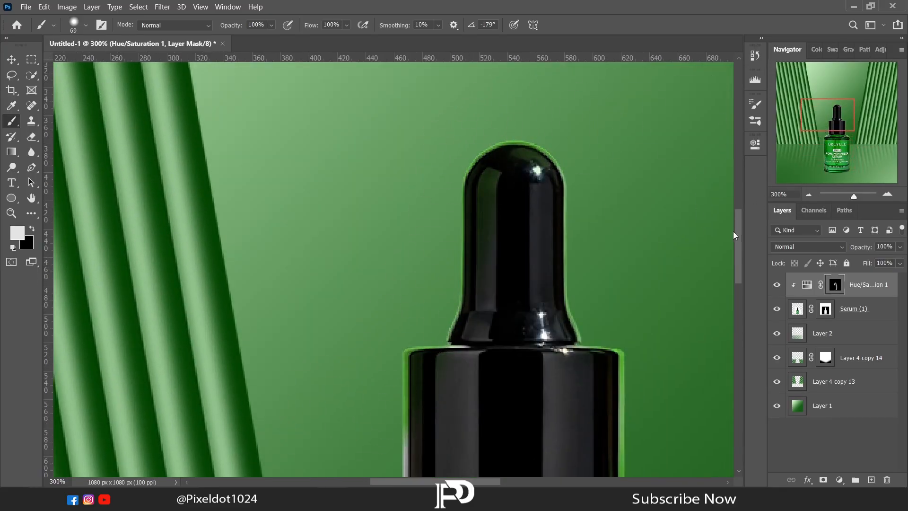
{"action": "left_click_drag", "start_coordinate": [732, 232], "coordinate": [732, 321]}
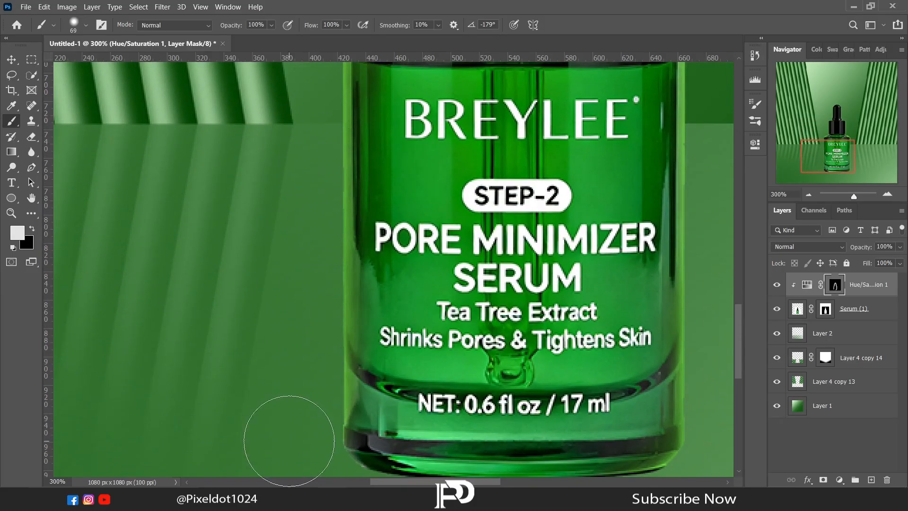
{"action": "scroll", "coordinate": [288, 440], "scroll_direction": "down", "scroll_amount": 5}
{"action": "left_click", "coordinate": [808, 193]}
{"action": "left_click", "coordinate": [808, 193]}
{"action": "left_click", "coordinate": [808, 193]}
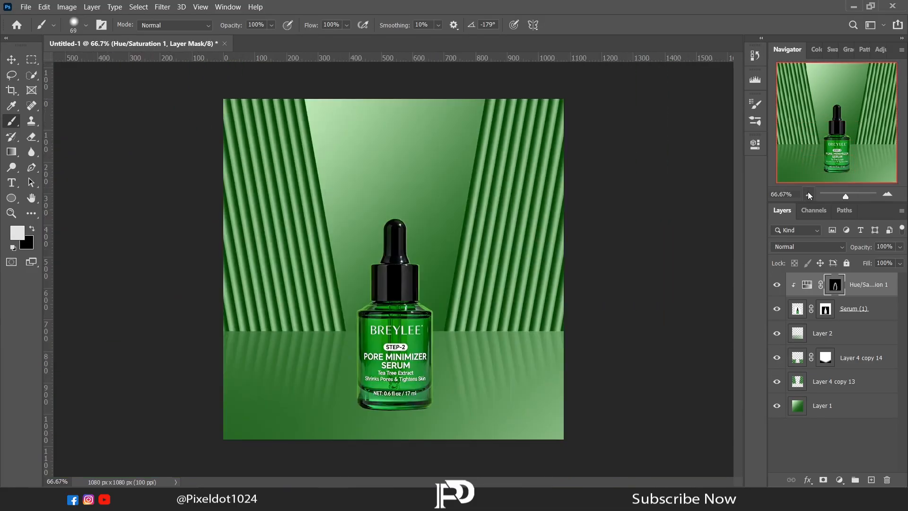
Step: Group the serum bottle layer with its clipped Hue/Saturation adjustment and duplicate the group
{"action": "left_click", "coordinate": [877, 312], "text": "shift"}
{"action": "key", "text": "ctrl+g"}
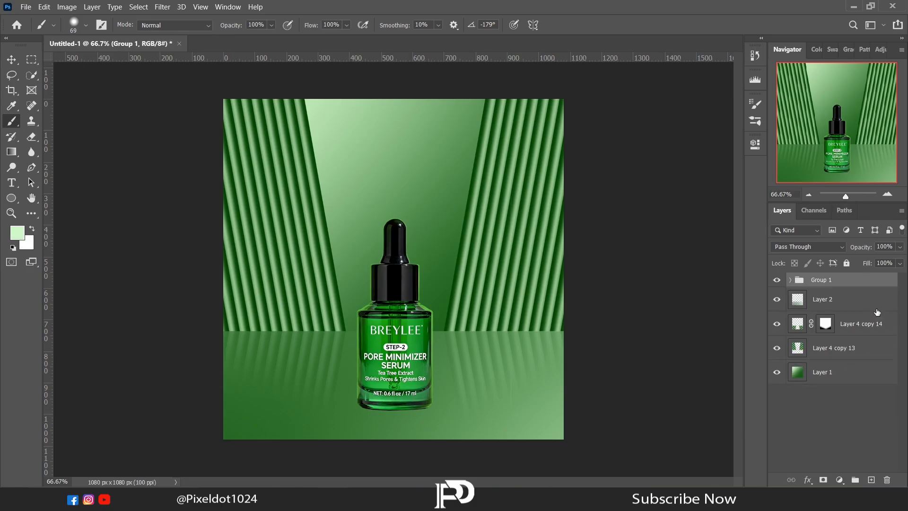
{"action": "key", "text": "ctrl+j"}
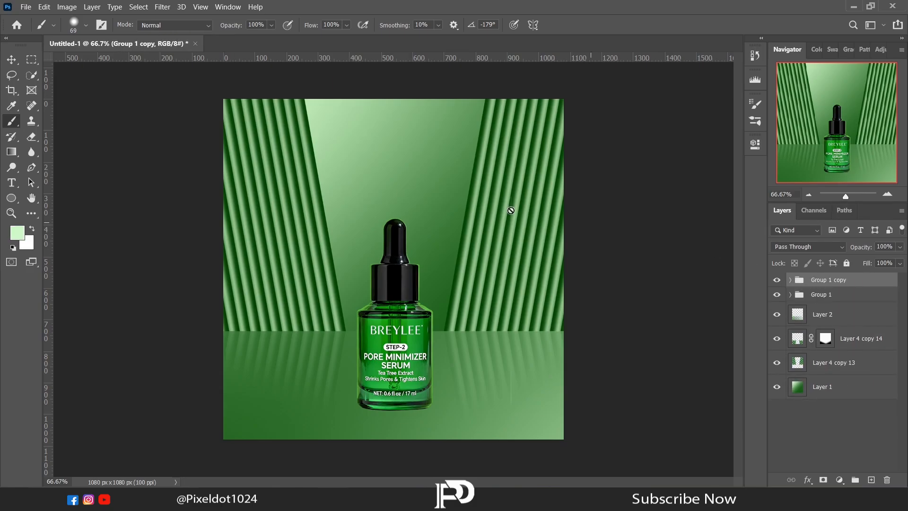
Step: Convert the duplicated bottle group to a smart object and place it below Group 1 in the layer order
{"action": "key", "text": "l"}
{"action": "right_click", "coordinate": [827, 280]}
{"action": "left_click", "coordinate": [739, 173]}
{"action": "key", "text": "ctrl+j"}
{"action": "left_click_drag", "start_coordinate": [827, 285], "coordinate": [827, 314]}
Step: Flip the bottle copy vertically and move it down so it mirrors the bottle from beneath its base
{"action": "right_click", "coordinate": [406, 220]}
{"action": "left_click", "coordinate": [446, 382]}
{"action": "right_click", "coordinate": [409, 255]}
{"action": "left_click", "coordinate": [443, 448]}
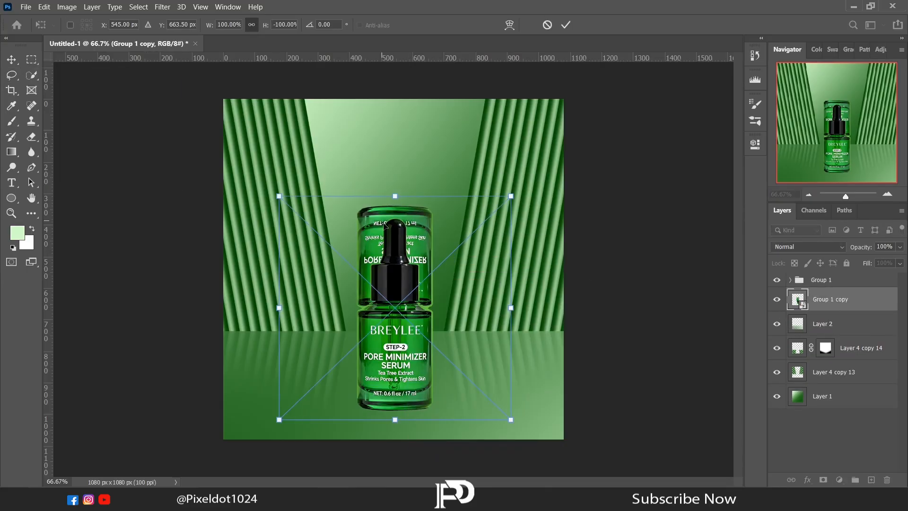
{"action": "left_click_drag", "start_coordinate": [384, 226], "coordinate": [423, 427]}
Step: Warp the mirrored bottle's upper right corner upward so its edge follows the curve of the bottle's base
{"action": "right_click", "coordinate": [423, 427]}
{"action": "left_click", "coordinate": [434, 347]}
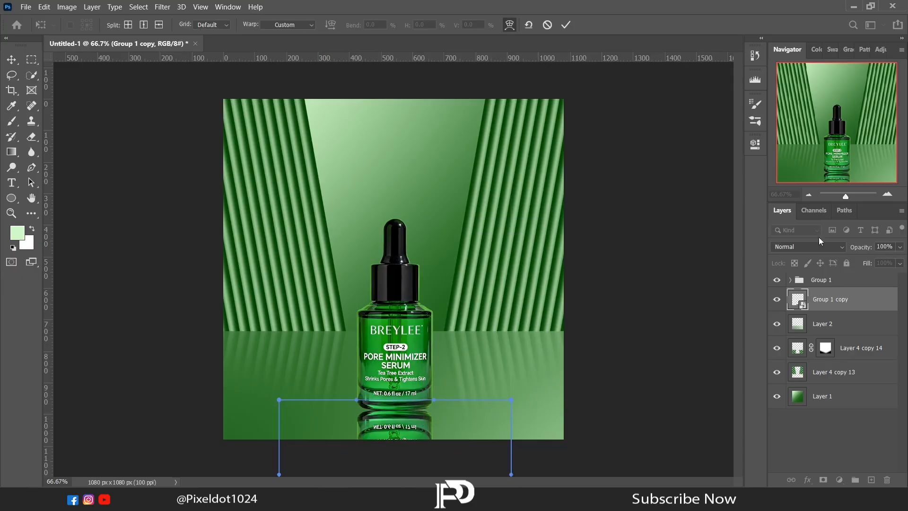
{"action": "key", "text": "ctrl+plus"}
{"action": "key", "text": "ctrl+plus"}
{"action": "left_click_drag", "start_coordinate": [844, 125], "coordinate": [849, 163]}
{"action": "left_click_drag", "start_coordinate": [693, 357], "coordinate": [692, 326]}
{"action": "left_click_drag", "start_coordinate": [460, 356], "coordinate": [458, 368]}
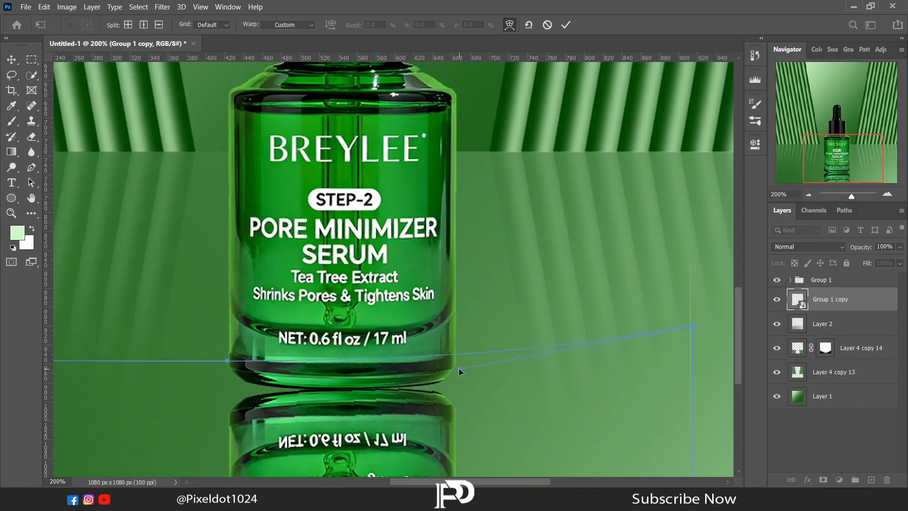
{"action": "left_click_drag", "start_coordinate": [691, 325], "coordinate": [684, 314]}
{"action": "left_click_drag", "start_coordinate": [512, 482], "coordinate": [486, 481]}
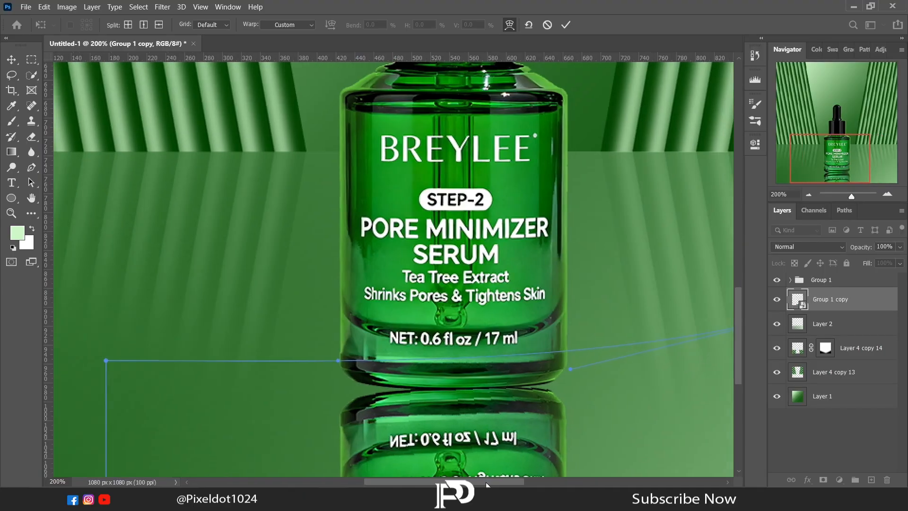
Step: Warp the mirrored bottle's upper left corner upward to match the base curve and fine-tune the right corner
{"action": "left_click_drag", "start_coordinate": [105, 362], "coordinate": [120, 312]}
{"action": "left_click_drag", "start_coordinate": [339, 361], "coordinate": [347, 380]}
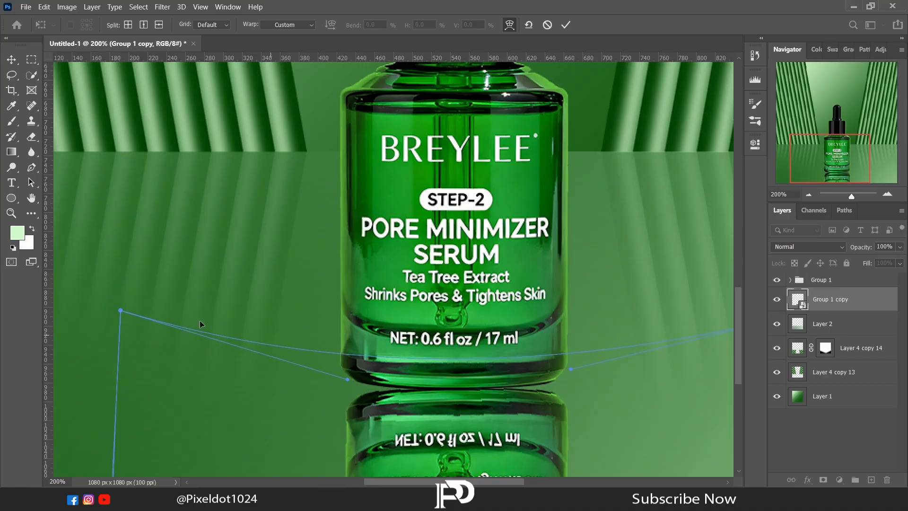
{"action": "left_click_drag", "start_coordinate": [121, 311], "coordinate": [122, 304]}
{"action": "left_click_drag", "start_coordinate": [350, 400], "coordinate": [352, 399]}
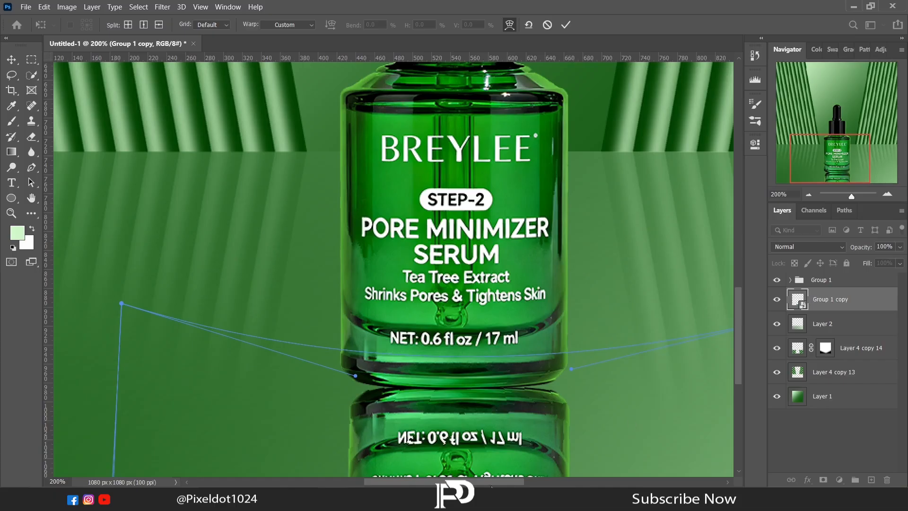
{"action": "left_click_drag", "start_coordinate": [491, 484], "coordinate": [511, 484]}
{"action": "left_click_drag", "start_coordinate": [713, 313], "coordinate": [713, 308]}
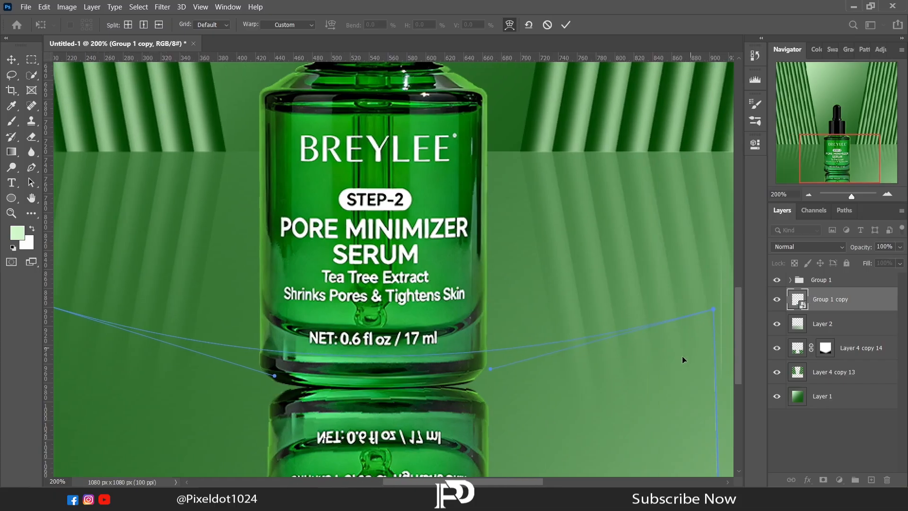
Step: Apply the warp and set the mirrored bottle's opacity to 17%
{"action": "left_click", "coordinate": [9, 77]}
{"action": "left_click", "coordinate": [900, 246]}
{"action": "left_click_drag", "start_coordinate": [900, 260], "coordinate": [854, 265]}
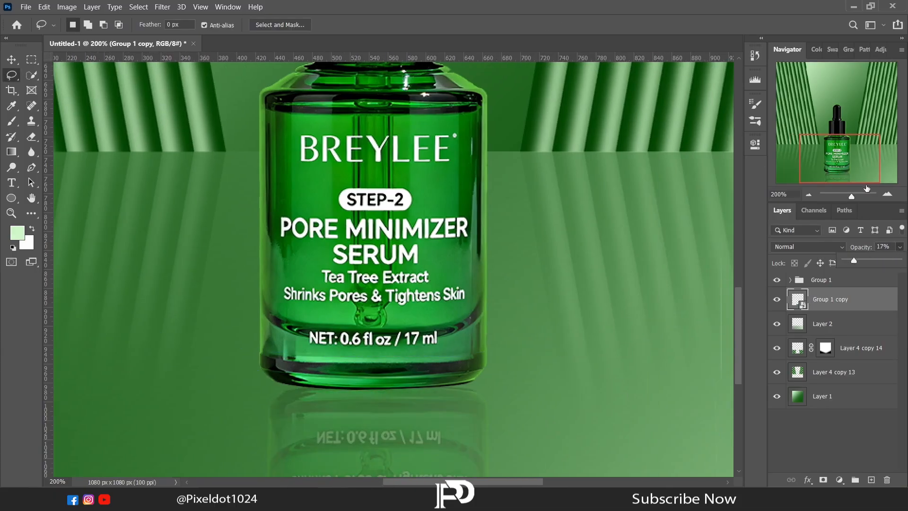
{"action": "key", "text": "v"}
{"action": "left_click", "coordinate": [810, 195]}
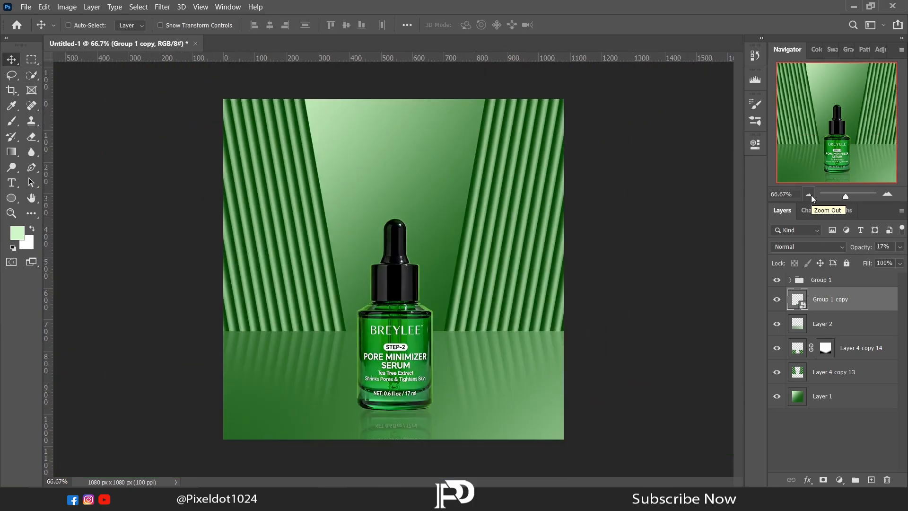
Step: Add a new layer above Layer 2 and set the foreground colour to black
{"action": "left_click", "coordinate": [822, 323]}
{"action": "left_click", "coordinate": [871, 480]}
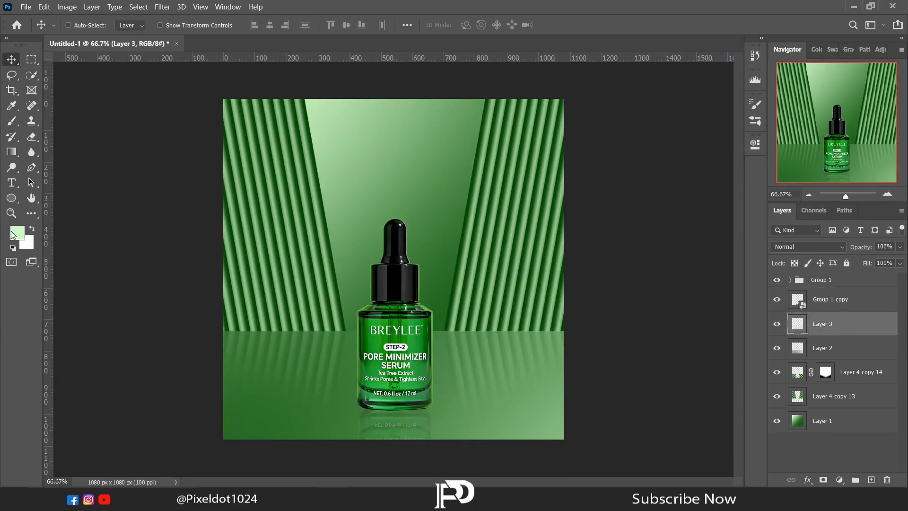
{"action": "left_click", "coordinate": [13, 232]}
{"action": "left_click", "coordinate": [519, 240]}
{"action": "left_click", "coordinate": [760, 90]}
Step: Paint a single soft black dab behind the bottle with a brush of about 177 px
{"action": "left_click", "coordinate": [14, 124]}
{"action": "right_click", "coordinate": [403, 253]}
{"action": "left_click_drag", "start_coordinate": [515, 282], "coordinate": [516, 283]}
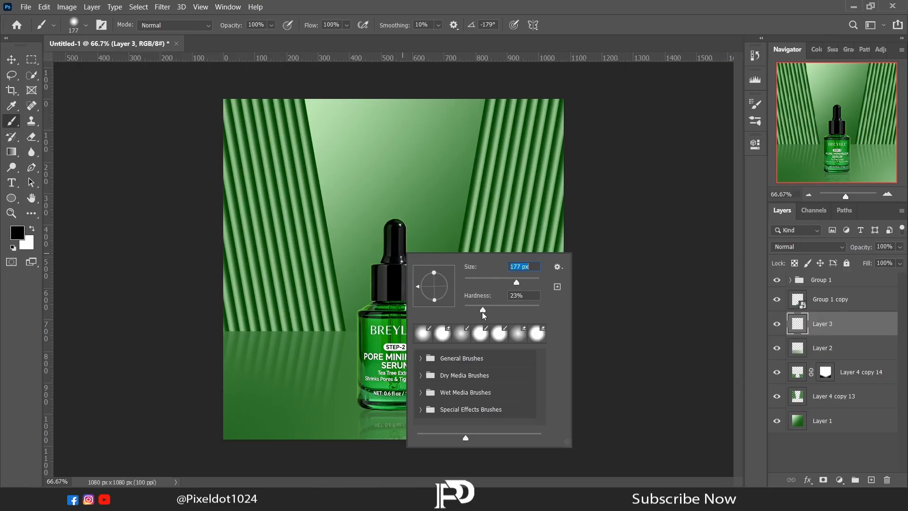
{"action": "left_click", "coordinate": [167, 290]}
{"action": "left_click", "coordinate": [401, 293]}
Step: Flatten the black dab to about 21% height and position it under the bottle's base as a contact shadow
{"action": "key", "text": "l"}
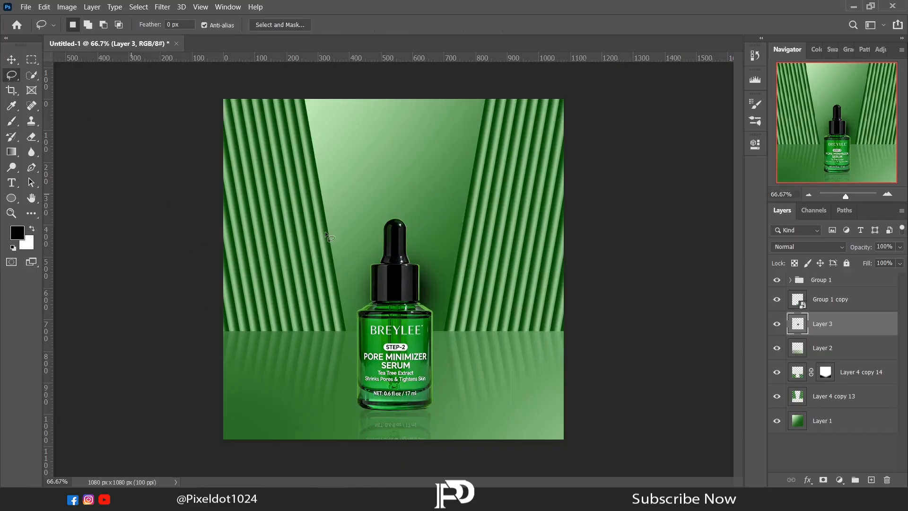
{"action": "right_click", "coordinate": [332, 235]}
{"action": "left_click", "coordinate": [371, 330]}
{"action": "left_click_drag", "start_coordinate": [396, 260], "coordinate": [401, 431]}
{"action": "left_click_drag", "start_coordinate": [404, 439], "coordinate": [396, 404]}
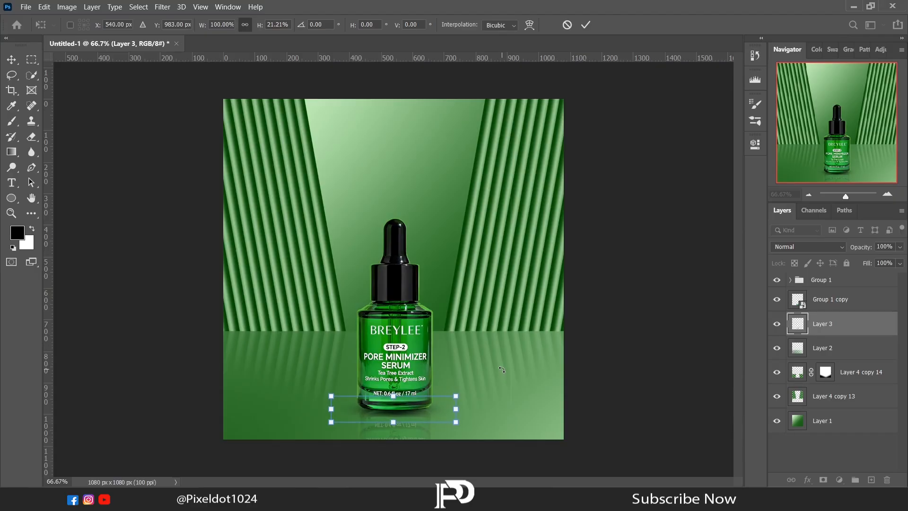
{"action": "key", "text": "Return"}
Step: Place the Serum (1) cloud image from File Explorer and move its layer below Layer 4 copy 13
{"action": "key", "text": "e"}
{"action": "left_click", "coordinate": [832, 280]}
{"action": "key", "text": "alt+Tab"}
{"action": "mouse_move", "coordinate": [207, 91]}
{"action": "left_mouse_down"}
{"action": "mouse_move", "coordinate": [345, 465]}
{"action": "mouse_move", "coordinate": [406, 263]}
{"action": "mouse_move", "coordinate": [368, 142]}
{"action": "mouse_move", "coordinate": [344, 142]}
{"action": "left_mouse_up"}
{"action": "key", "text": "Return"}
{"action": "left_click_drag", "start_coordinate": [822, 291], "coordinate": [841, 439]}
Step: Duplicate the cloud layer and move the copy lower, to the right of the dropper
{"action": "key", "text": "ctrl+j"}
{"action": "key", "text": "v"}
{"action": "left_click_drag", "start_coordinate": [431, 165], "coordinate": [520, 257]}
Step: Place the Serum (5) leaves image from File Explorer and move its layer to the top of the stack
{"action": "key", "text": "alt+Tab"}
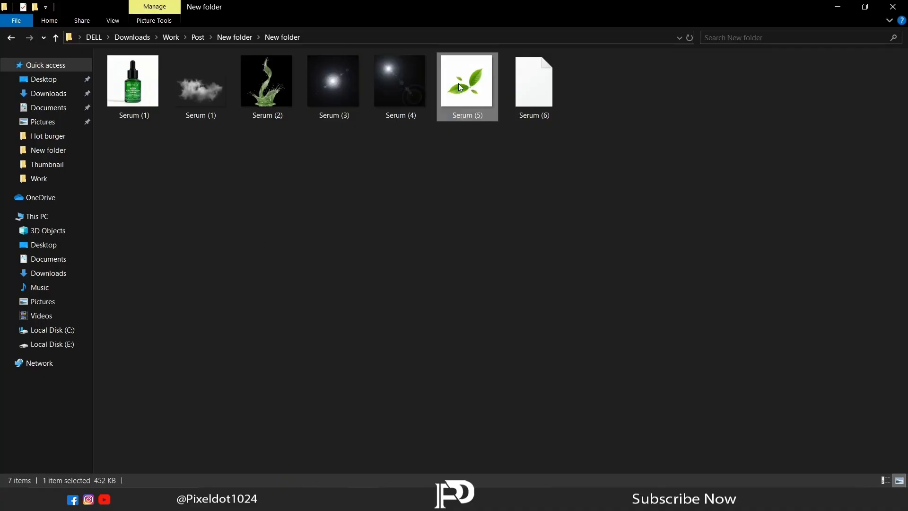
{"action": "left_click_drag", "start_coordinate": [460, 84], "coordinate": [359, 244]}
{"action": "key", "text": "Return"}
{"action": "left_click_drag", "start_coordinate": [820, 414], "coordinate": [817, 277]}
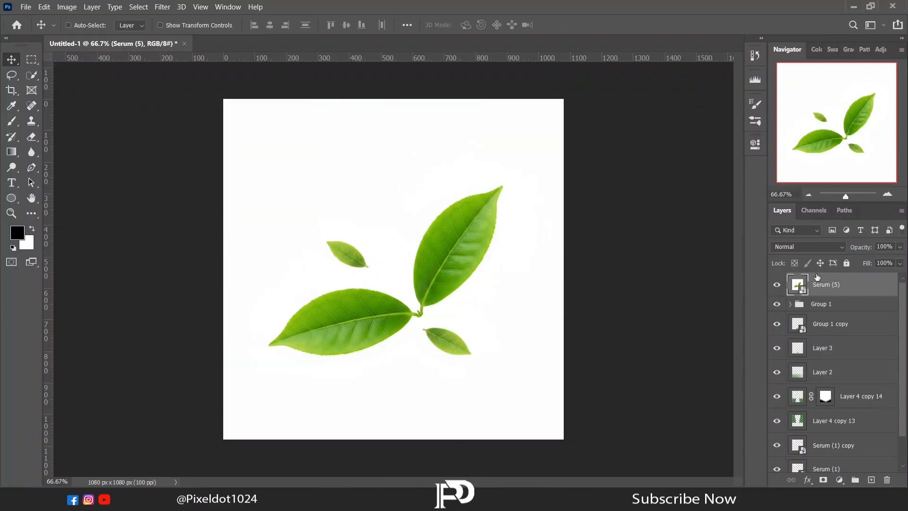
Step: Select the leaves image's white background with the Magic Wand and hide it with an inverted layer mask
{"action": "right_click", "coordinate": [35, 78]}
{"action": "left_click", "coordinate": [56, 95]}
{"action": "left_click", "coordinate": [284, 162]}
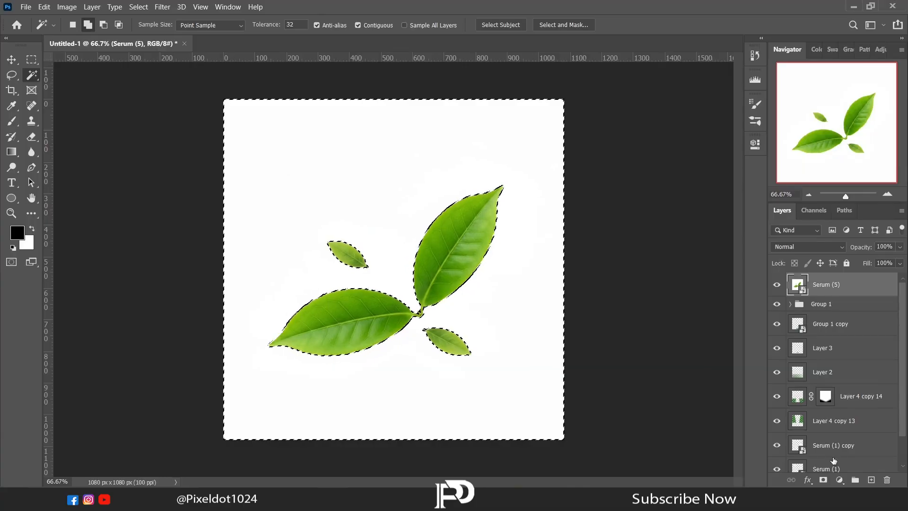
{"action": "left_click", "coordinate": [823, 479]}
{"action": "key", "text": "ctrl+i"}
Step: Merge the mask into the leaves layer and leave Serum (5) as a rasterized layer
{"action": "right_click", "coordinate": [848, 285]}
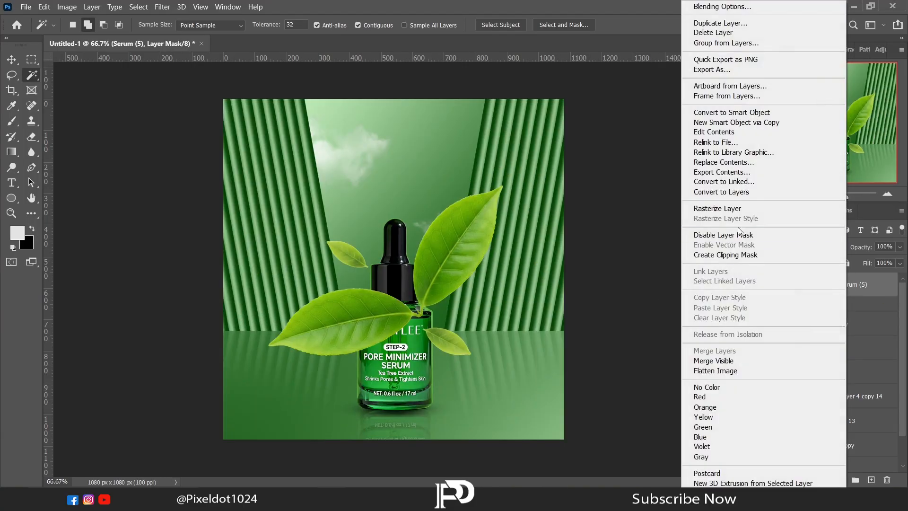
{"action": "left_click", "coordinate": [730, 209]}
{"action": "right_click", "coordinate": [856, 285]}
{"action": "left_click", "coordinate": [749, 154]}
{"action": "right_click", "coordinate": [846, 285]}
{"action": "left_click", "coordinate": [730, 209]}
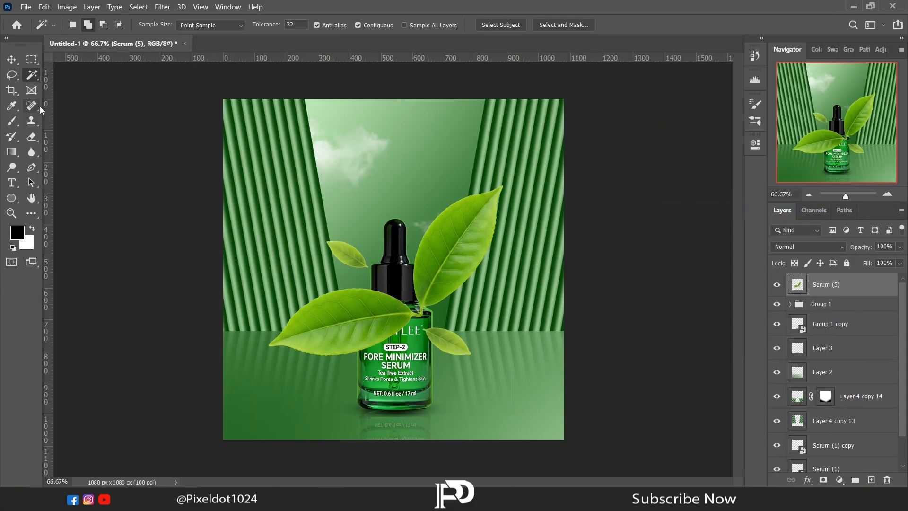
Step: Rotate the leaves clockwise by about 33.5° so the two large leaves spread symmetrically
{"action": "left_click", "coordinate": [12, 75]}
{"action": "key", "text": "ctrl+t"}
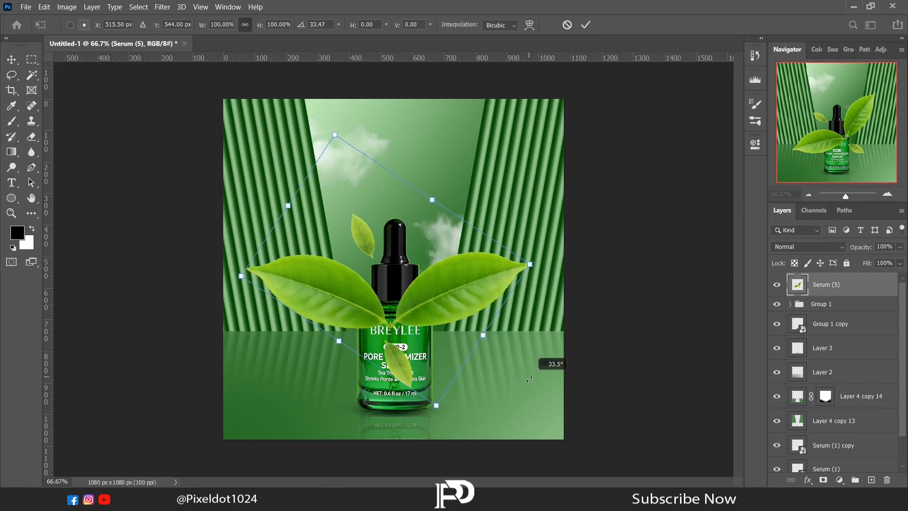
{"action": "key", "text": "Return"}
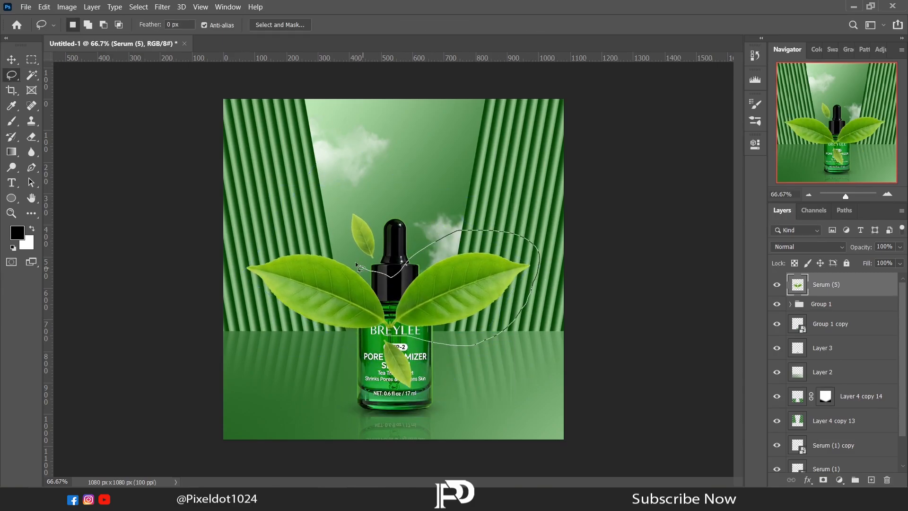
Step: Cut the two large leaves onto their own layer and place it directly below Layer 3
{"action": "right_click", "coordinate": [438, 303]}
{"action": "left_click", "coordinate": [475, 181]}
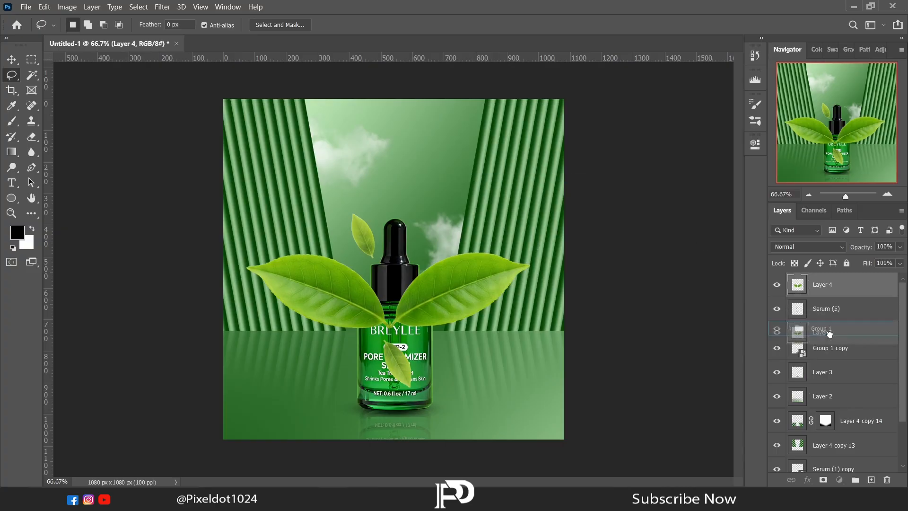
{"action": "left_click_drag", "start_coordinate": [839, 381], "coordinate": [839, 383]}
Step: Move the two large leaves down behind the bottle's base and scale them down to frame it on both sides
{"action": "left_click", "coordinate": [12, 60]}
{"action": "left_click_drag", "start_coordinate": [451, 301], "coordinate": [465, 373]}
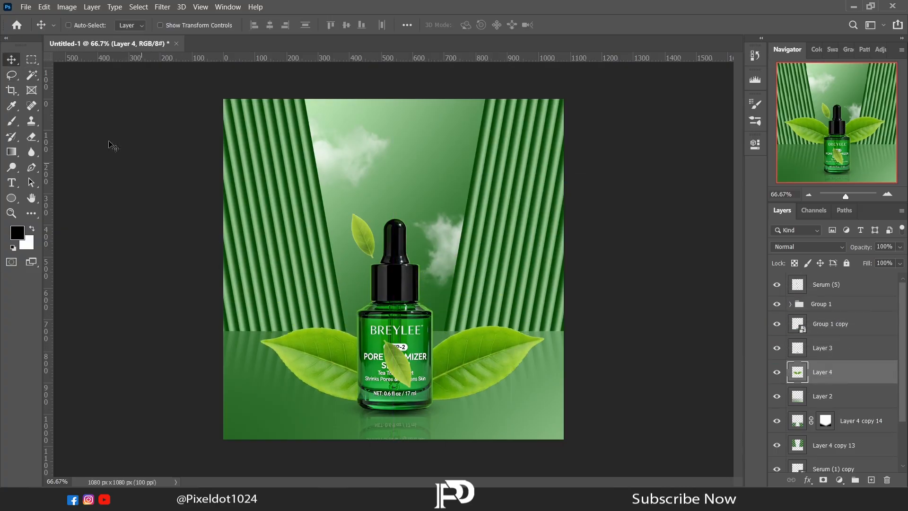
{"action": "left_click", "coordinate": [11, 75]}
{"action": "right_click", "coordinate": [492, 333]}
{"action": "left_click", "coordinate": [512, 253]}
{"action": "left_click_drag", "start_coordinate": [544, 400], "coordinate": [457, 378]}
{"action": "left_click_drag", "start_coordinate": [415, 353], "coordinate": [449, 374]}
{"action": "left_click_drag", "start_coordinate": [493, 401], "coordinate": [474, 395]}
{"action": "left_click_drag", "start_coordinate": [441, 376], "coordinate": [450, 384]}
{"action": "key", "text": "Return"}
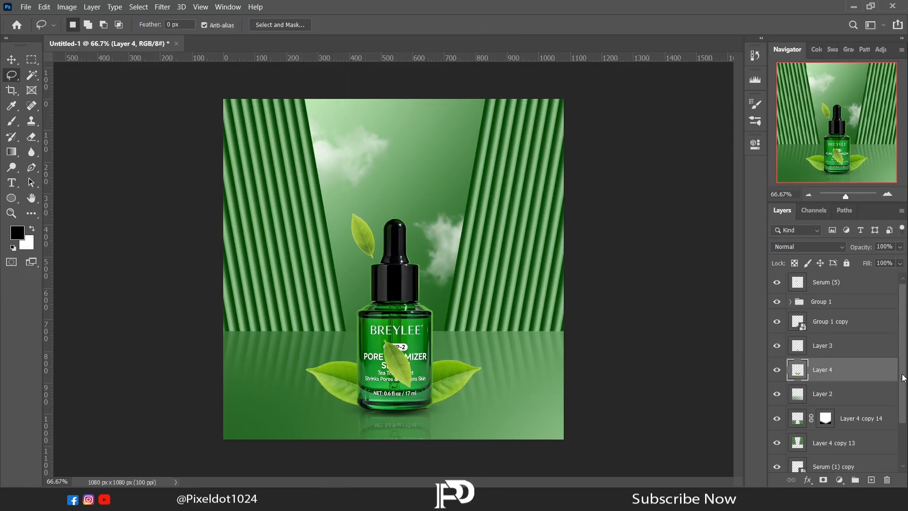
Step: Create the large leaves' floor reflection from a duplicate below Layer 4, flipped vertically, moved down and set to 18% opacity
{"action": "scroll", "coordinate": [842, 369], "scroll_direction": "down", "scroll_amount": 1}
{"action": "left_click_drag", "start_coordinate": [842, 369], "coordinate": [842, 378]}
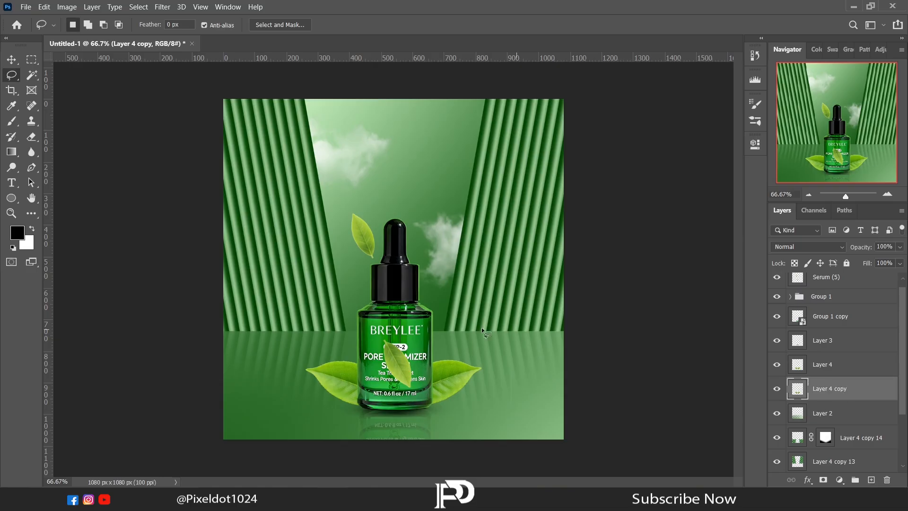
{"action": "right_click", "coordinate": [380, 250]}
{"action": "left_click", "coordinate": [425, 348]}
{"action": "right_click", "coordinate": [432, 382]}
{"action": "left_click", "coordinate": [447, 371]}
{"action": "left_click_drag", "start_coordinate": [452, 377], "coordinate": [453, 421]}
{"action": "key", "text": "Return"}
{"action": "left_click_drag", "start_coordinate": [887, 260], "coordinate": [858, 259]}
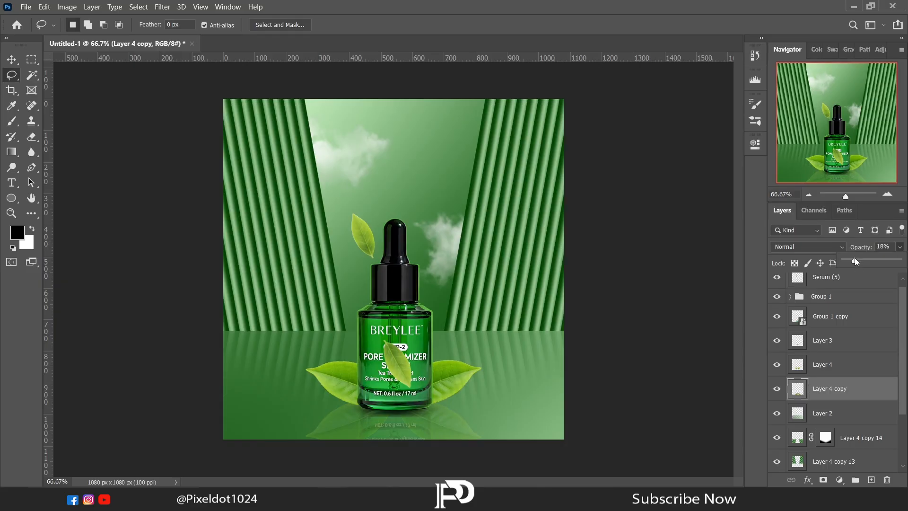
{"action": "left_click", "coordinate": [899, 248]}
Step: Select the upper small leaf on the Serum (5) layer and rotate and move it beside the cap's left shoulder
{"action": "scroll", "coordinate": [869, 287], "scroll_direction": "up", "scroll_amount": 1}
{"action": "left_click", "coordinate": [869, 287]}
{"action": "mouse_move", "coordinate": [387, 267]}
{"action": "left_mouse_down"}
{"action": "mouse_move", "coordinate": [360, 267]}
{"action": "mouse_move", "coordinate": [425, 246]}
{"action": "left_mouse_up"}
{"action": "right_click", "coordinate": [365, 226]}
{"action": "left_click", "coordinate": [400, 340]}
{"action": "mouse_move", "coordinate": [381, 242]}
{"action": "left_mouse_down"}
{"action": "mouse_move", "coordinate": [377, 286]}
{"action": "mouse_move", "coordinate": [378, 264]}
{"action": "left_mouse_up"}
{"action": "key", "text": "Return"}
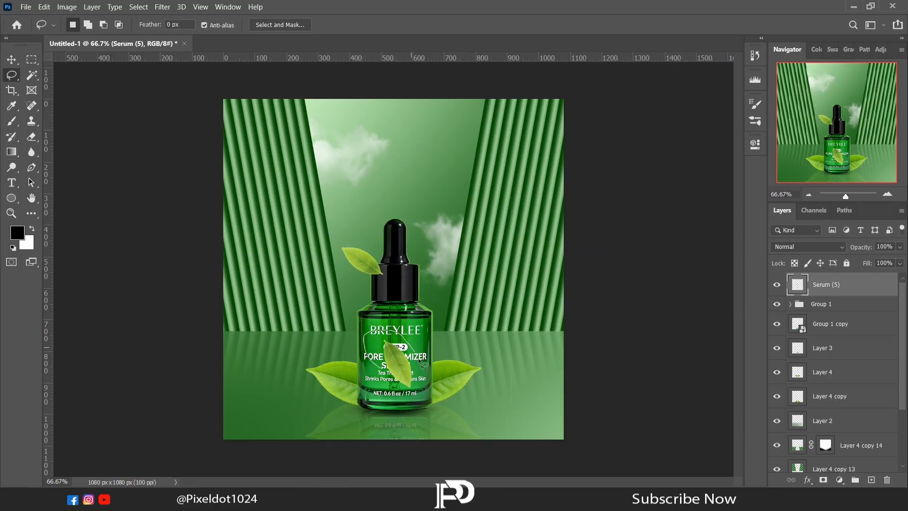
Step: Select the small leaf over the bottle's label and rotate and move it to the bottle's right shoulder
{"action": "right_click", "coordinate": [390, 359]}
{"action": "left_click", "coordinate": [416, 264]}
{"action": "left_click_drag", "start_coordinate": [411, 353], "coordinate": [453, 306]}
{"action": "mouse_move", "coordinate": [470, 294]}
{"action": "left_mouse_down"}
{"action": "mouse_move", "coordinate": [472, 305]}
{"action": "mouse_move", "coordinate": [438, 300]}
{"action": "left_mouse_up"}
{"action": "key", "text": "Return"}
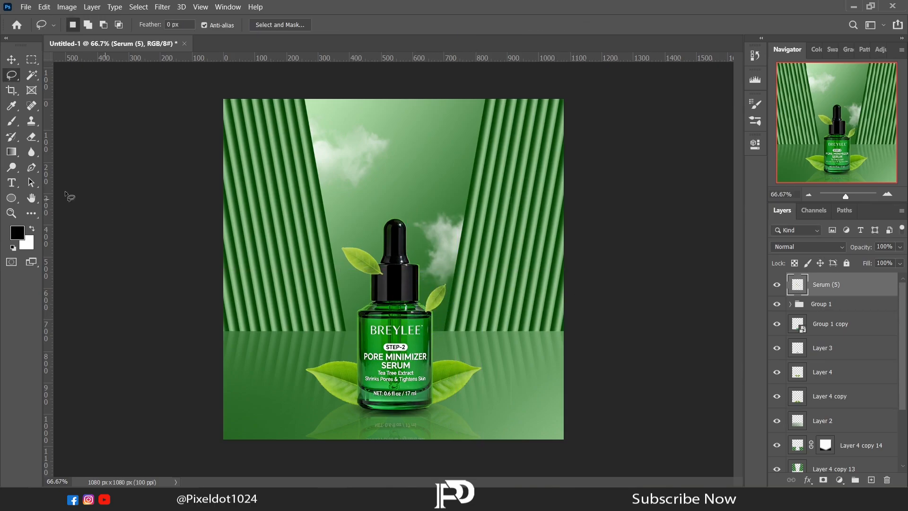
Step: Add the text "BREYLEE" in white, centred 17 pt Franklin Gothic Medium in a text box above the bottle
{"action": "key", "text": "t"}
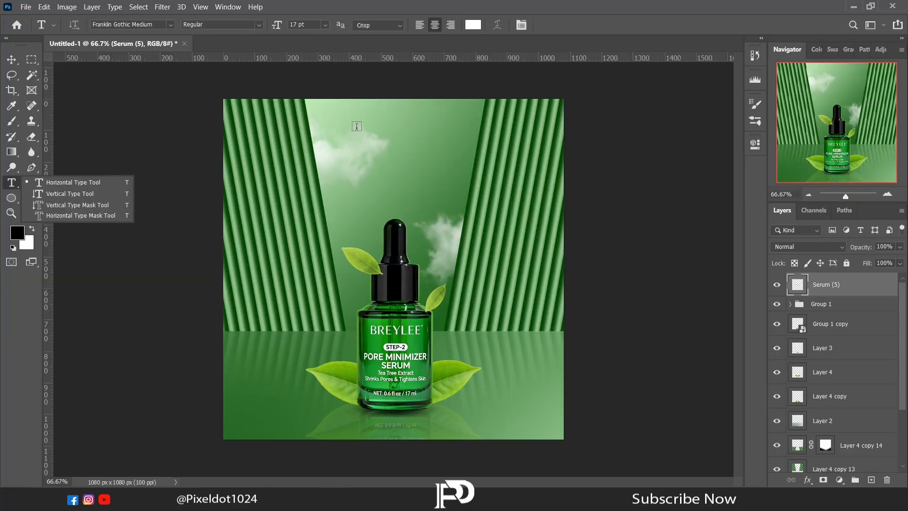
{"action": "left_click_drag", "start_coordinate": [358, 123], "coordinate": [490, 153]}
{"action": "type", "text": "BREYLEE"}
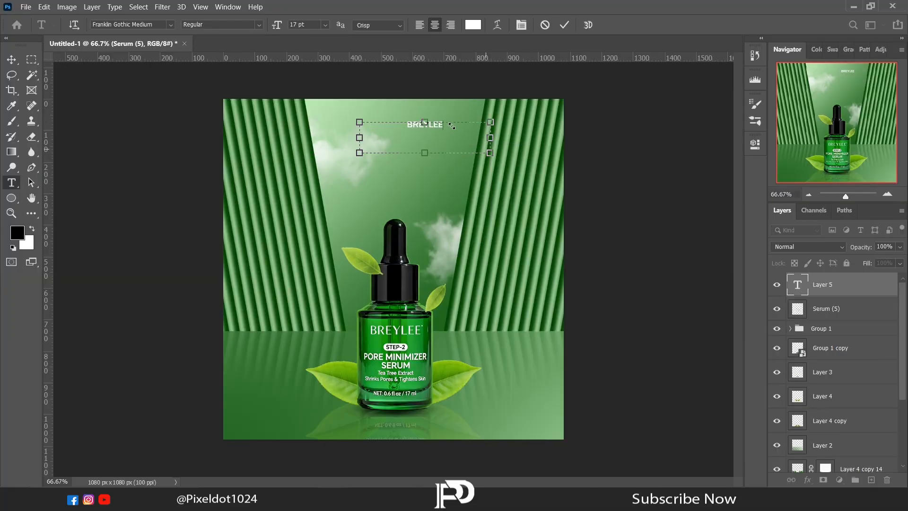
Step: Set the BREYLEE text to the Foodlist font at 45 pt
{"action": "left_click", "coordinate": [753, 144]}
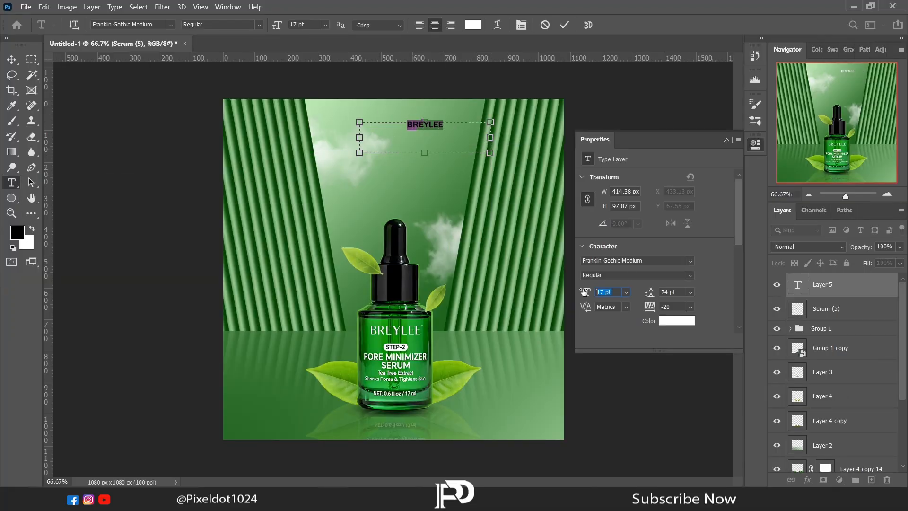
{"action": "type", "text": "33"}
{"action": "key", "text": "Return"}
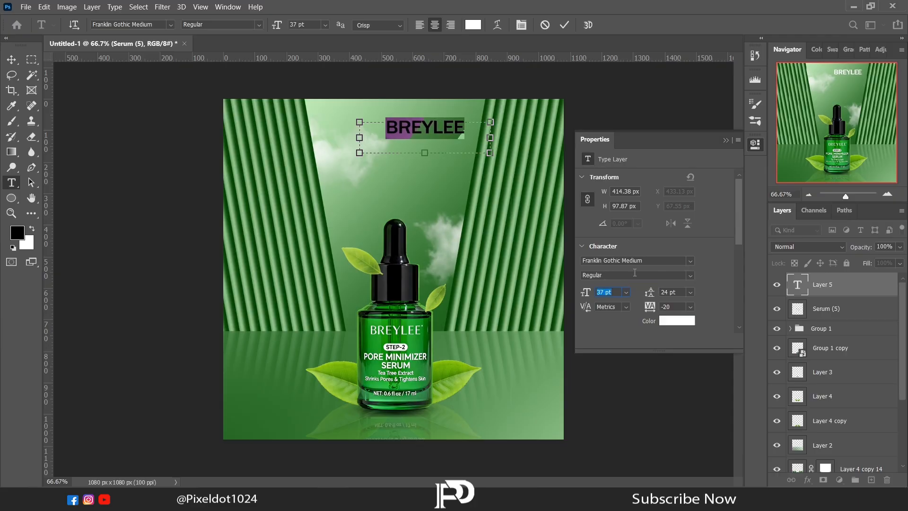
{"action": "left_click", "coordinate": [690, 260]}
{"action": "left_click_drag", "start_coordinate": [806, 86], "coordinate": [814, 114]}
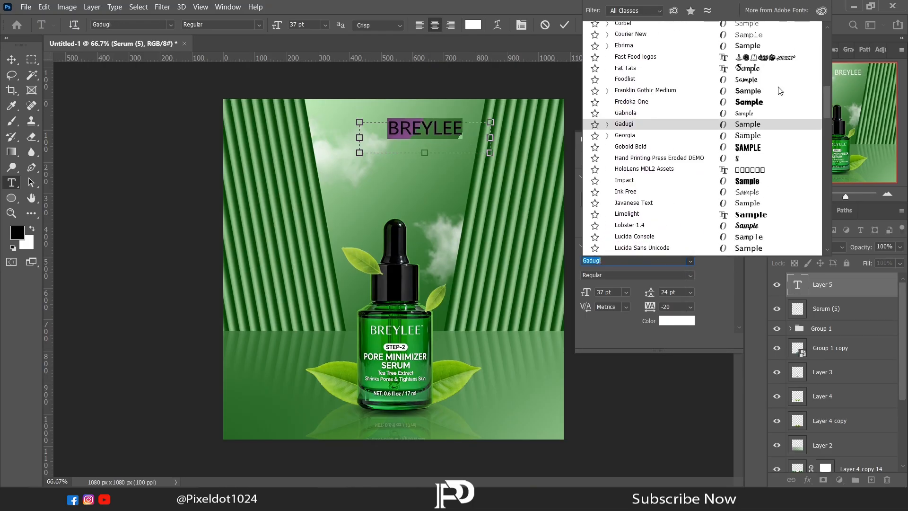
{"action": "left_click", "coordinate": [752, 79]}
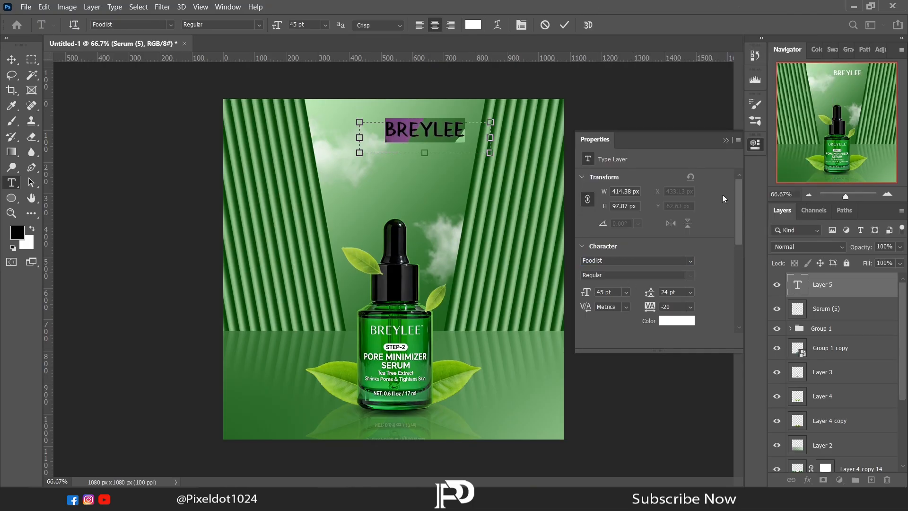
{"action": "left_click", "coordinate": [730, 139]}
Step: Move the BREYLEE text down and centre it above the bottle
{"action": "left_click", "coordinate": [11, 59]}
{"action": "left_click_drag", "start_coordinate": [415, 126], "coordinate": [396, 139]}
{"action": "key", "text": "shift+Left"}
{"action": "key", "text": "shift+Left"}
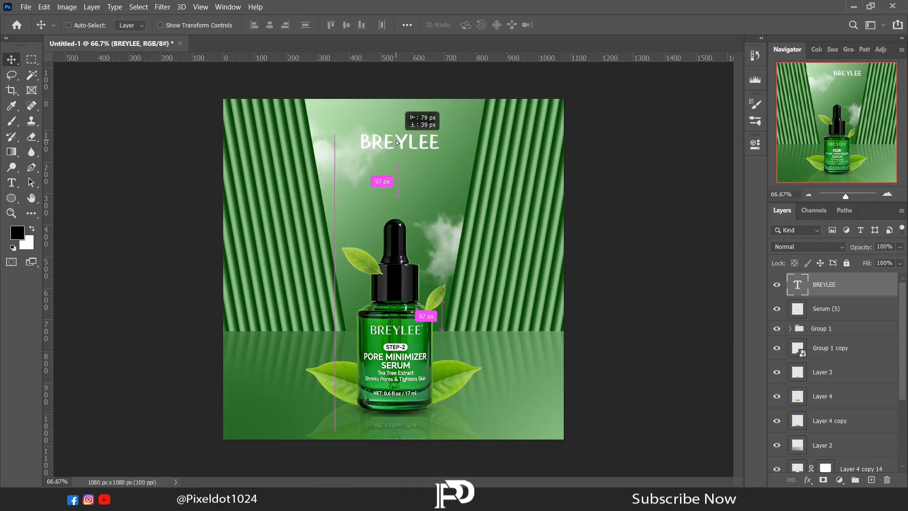
Step: Add the text "PORE MINIMIZER SERUM" in a text box below the BREYLEE title and reduce it to 27 pt
{"action": "left_click", "coordinate": [12, 183]}
{"action": "left_click_drag", "start_coordinate": [321, 163], "coordinate": [473, 182]}
{"action": "type", "text": "PORE"}
{"action": "key", "text": "ctrl+a"}
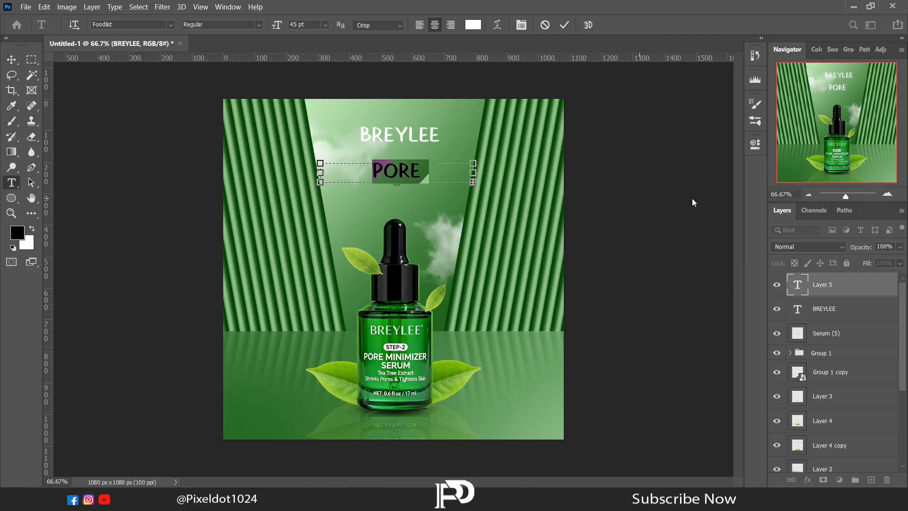
{"action": "left_click", "coordinate": [755, 144]}
{"action": "left_click", "coordinate": [585, 292]}
{"action": "key", "text": "Down"}
{"action": "key", "text": "Down"}
{"action": "key", "text": "Down"}
{"action": "key", "text": "Down"}
{"action": "key", "text": "Down"}
{"action": "key", "text": "Down"}
{"action": "key", "text": "Down"}
{"action": "key", "text": "Down"}
{"action": "key", "text": "Down"}
{"action": "key", "text": "Down"}
{"action": "key", "text": "Down"}
{"action": "key", "text": "Down"}
{"action": "key", "text": "Down"}
{"action": "key", "text": "Down"}
{"action": "key", "text": "Down"}
{"action": "key", "text": "Down"}
{"action": "key", "text": "Down"}
{"action": "key", "text": "Down"}
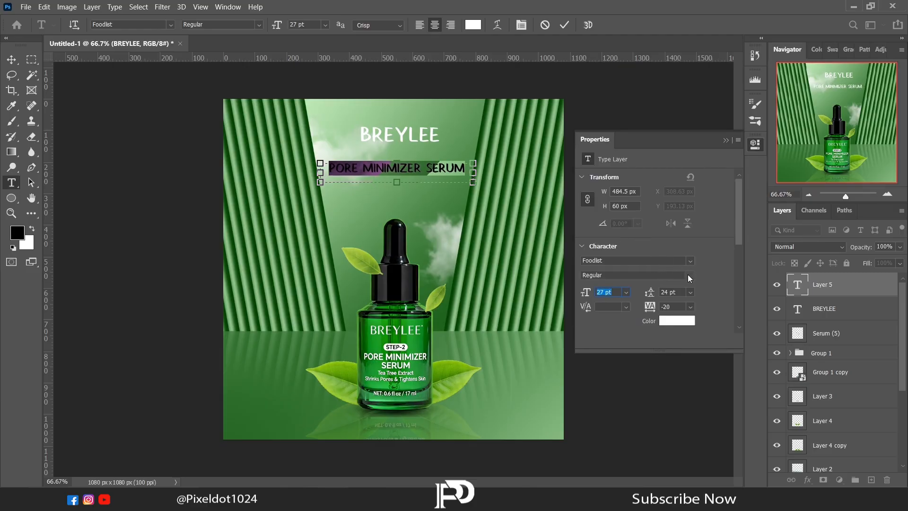
Step: Set the PORE MINIMIZER SERUM text to Arial Bold at 20 pt
{"action": "left_click", "coordinate": [689, 261]}
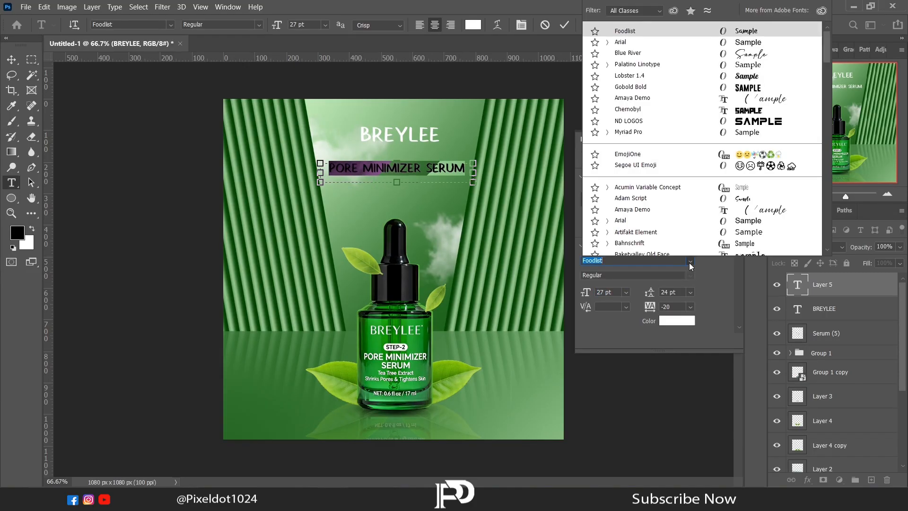
{"action": "left_click", "coordinate": [674, 42]}
{"action": "left_click", "coordinate": [613, 292]}
{"action": "key", "text": "Down"}
{"action": "key", "text": "Down"}
{"action": "key", "text": "Down"}
{"action": "key", "text": "Down"}
{"action": "key", "text": "Down"}
{"action": "key", "text": "Down"}
{"action": "key", "text": "Down"}
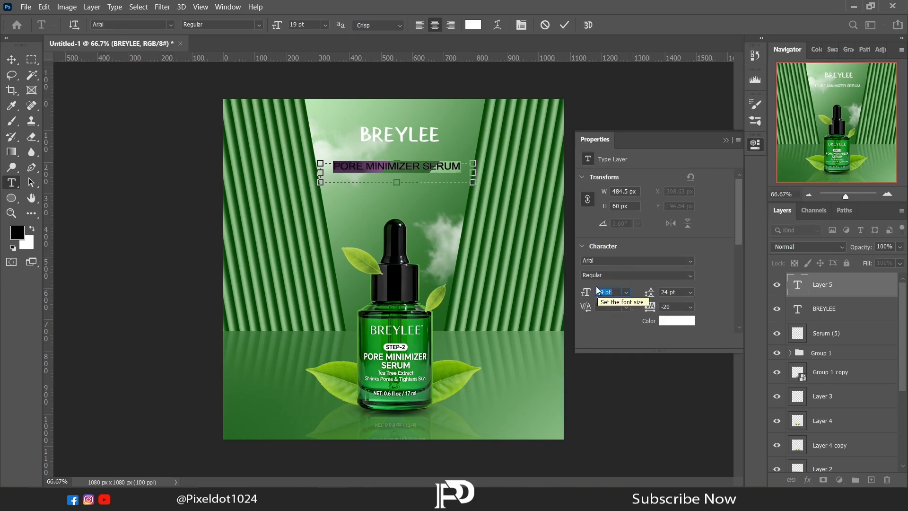
{"action": "left_click", "coordinate": [672, 276]}
{"action": "left_click", "coordinate": [628, 305]}
Step: Colour the PORE MINIMIZER SERUM text dark green (014201)
{"action": "left_click", "coordinate": [669, 321]}
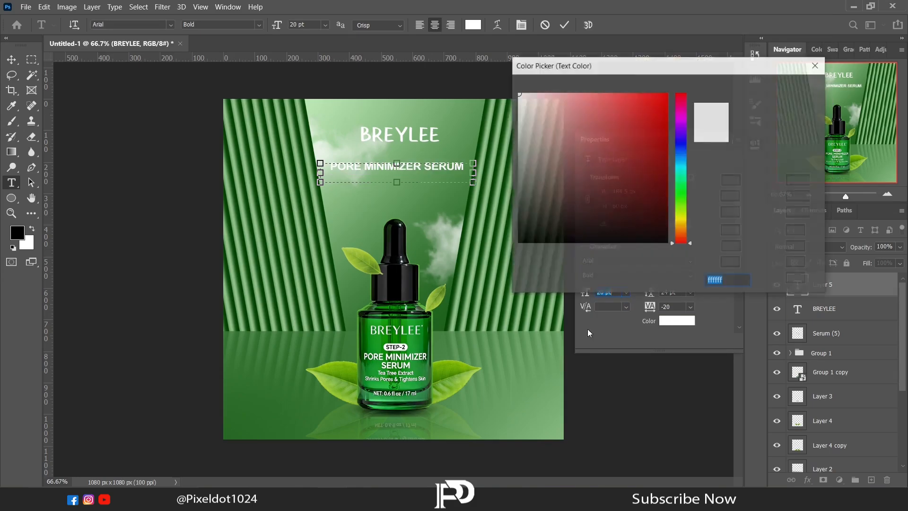
{"action": "left_click", "coordinate": [681, 193]}
{"action": "left_click", "coordinate": [668, 183]}
{"action": "left_click", "coordinate": [667, 195]}
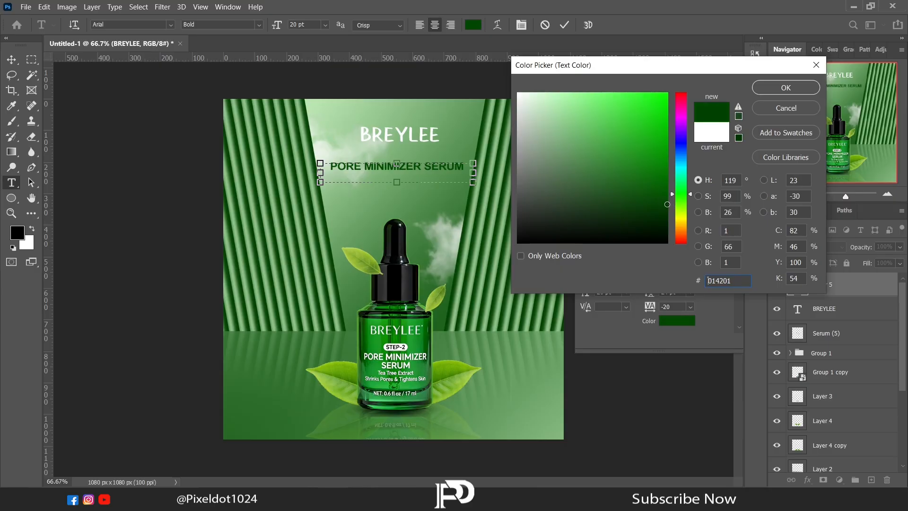
{"action": "left_click", "coordinate": [762, 89]}
{"action": "left_click", "coordinate": [736, 135]}
Step: Move PORE MINIMIZER SERUM down closer to the bottle and place BREYLEE directly above it
{"action": "left_click", "coordinate": [12, 60]}
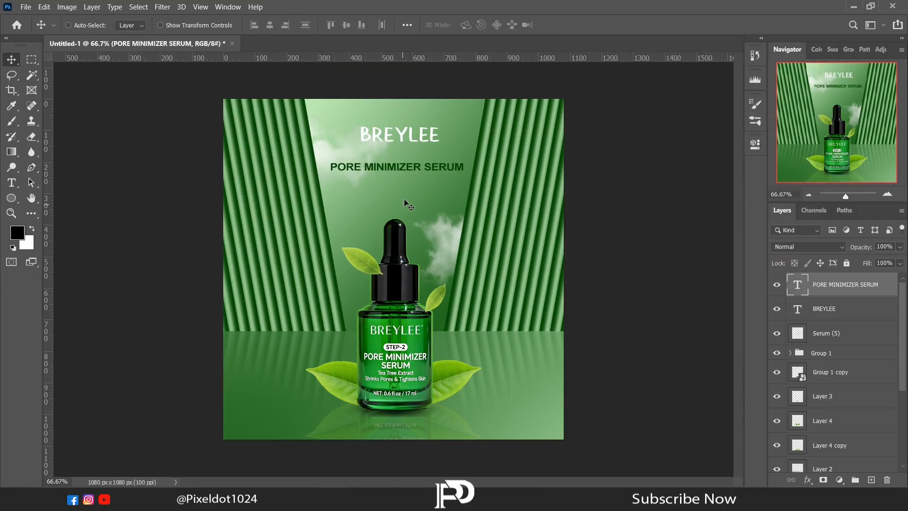
{"action": "left_click_drag", "start_coordinate": [405, 171], "coordinate": [402, 186]}
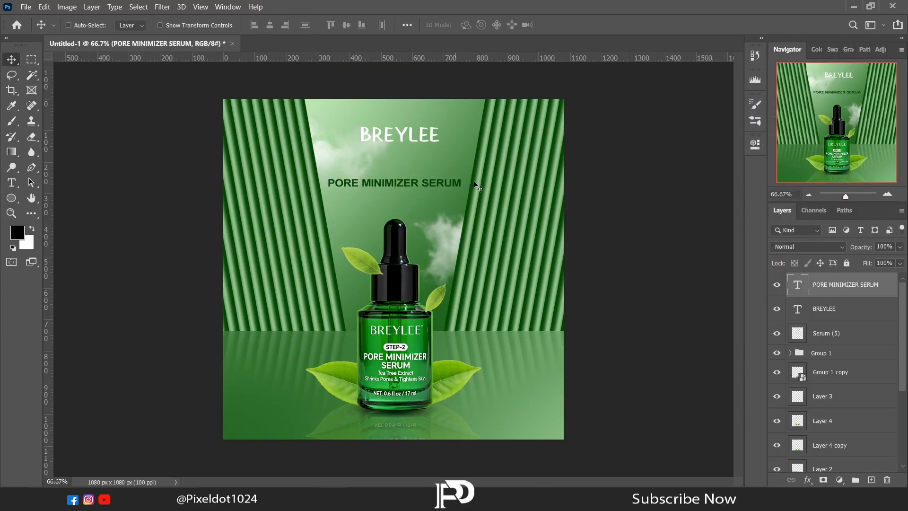
{"action": "left_click", "coordinate": [816, 309]}
{"action": "left_click_drag", "start_coordinate": [404, 140], "coordinate": [400, 168]}
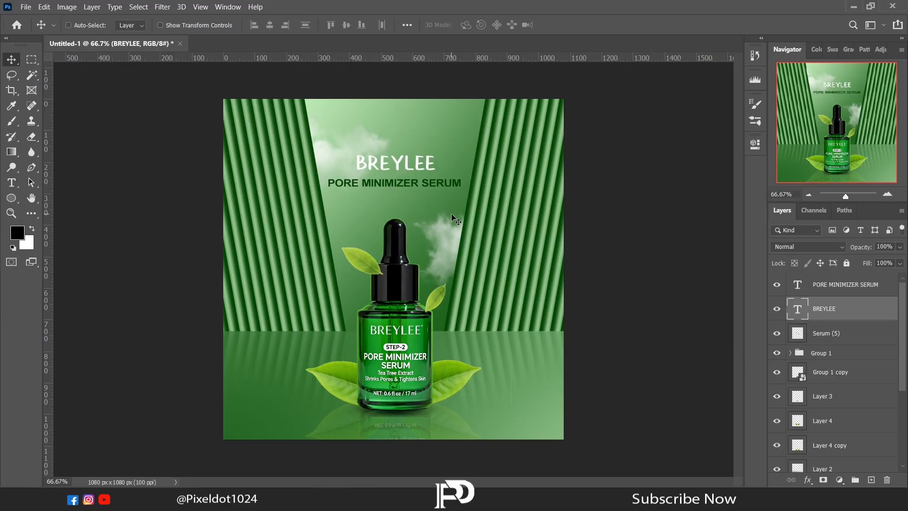
Step: Draw a 216 x 58 px rectangle in the poster's lower right corner, above the text layers, and fill it dark green
{"action": "left_click", "coordinate": [823, 286]}
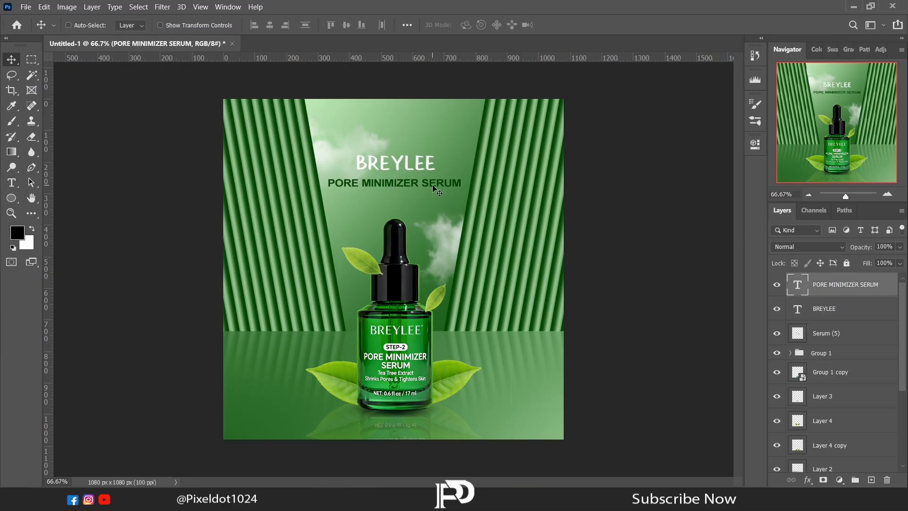
{"action": "key", "text": "u"}
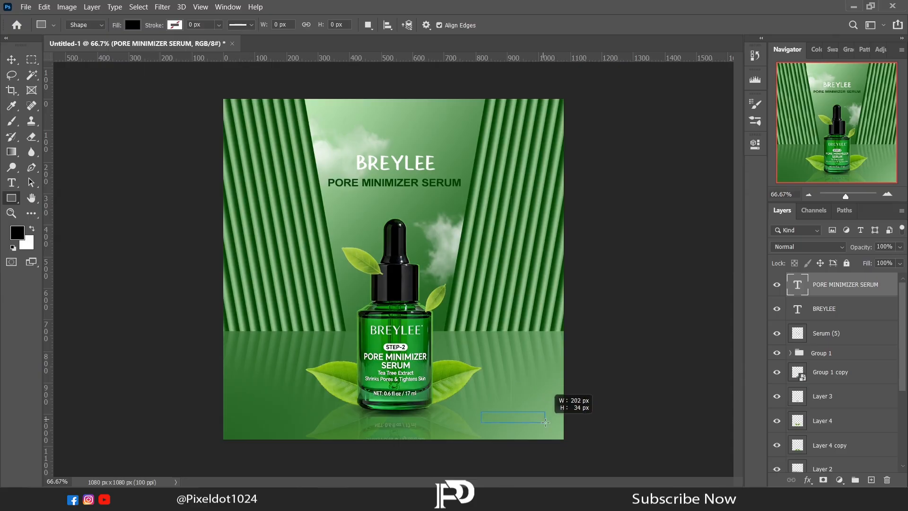
{"action": "left_click_drag", "start_coordinate": [545, 422], "coordinate": [548, 429]}
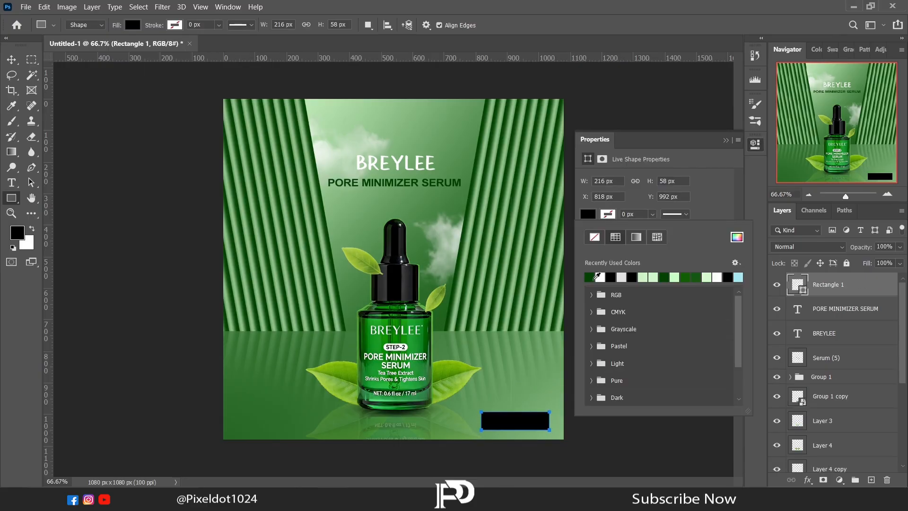
{"action": "left_click", "coordinate": [597, 277]}
Step: Give the rectangle a thin light green stroke, sampling its colour from the large right leaf
{"action": "left_click", "coordinate": [607, 214]}
{"action": "left_click", "coordinate": [692, 277]}
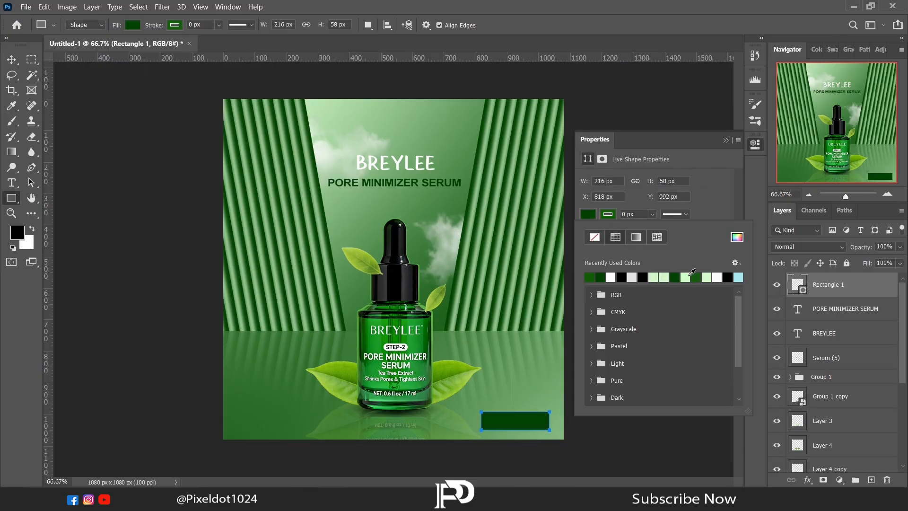
{"action": "left_click", "coordinate": [737, 237]}
{"action": "left_click_drag", "start_coordinate": [661, 185], "coordinate": [667, 160]}
{"action": "left_click", "coordinate": [449, 383]}
{"action": "left_click", "coordinate": [785, 87]}
{"action": "left_click_drag", "start_coordinate": [636, 214], "coordinate": [617, 211]}
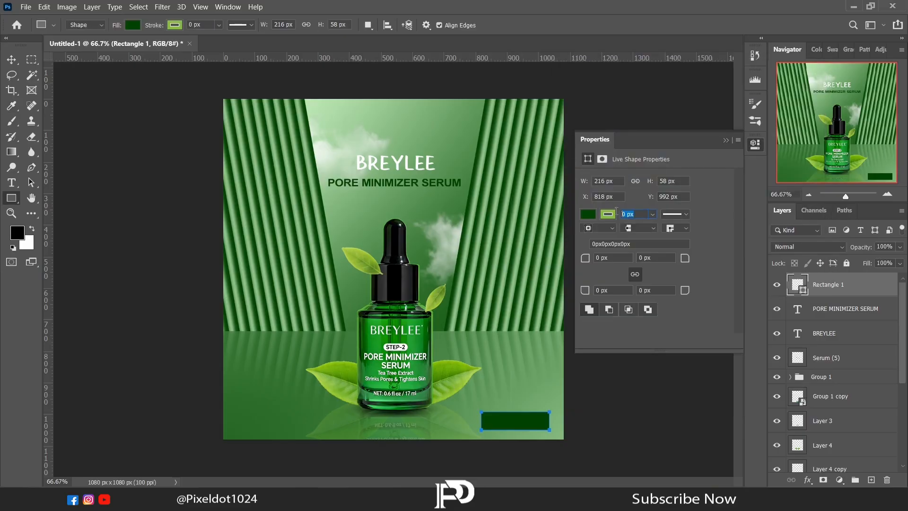
{"action": "left_click", "coordinate": [725, 141]}
Step: Add the text "SHOP NOW" above the dark green rectangle in 20 pt Arial Regular, coloured off-white (f2f8f2)
{"action": "key", "text": "t"}
{"action": "left_click_drag", "start_coordinate": [491, 385], "coordinate": [563, 409]}
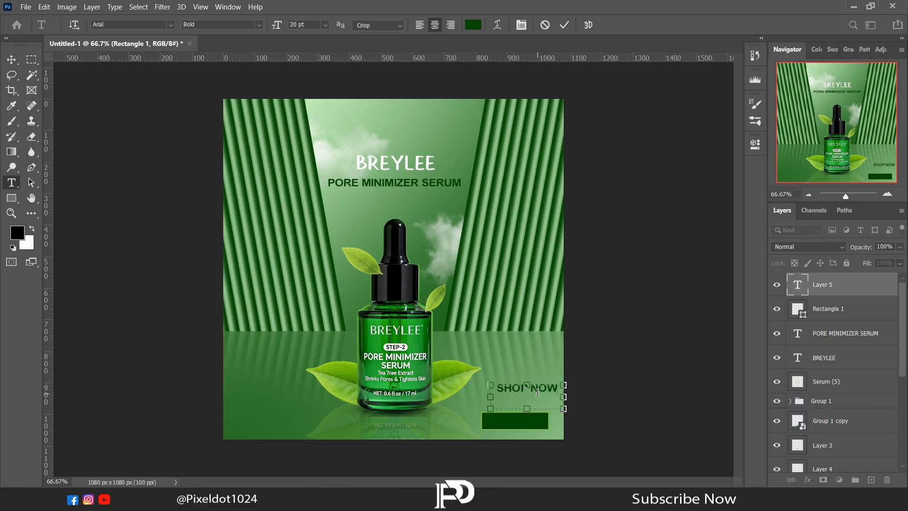
{"action": "left_click", "coordinate": [755, 121]}
{"action": "left_click", "coordinate": [676, 321]}
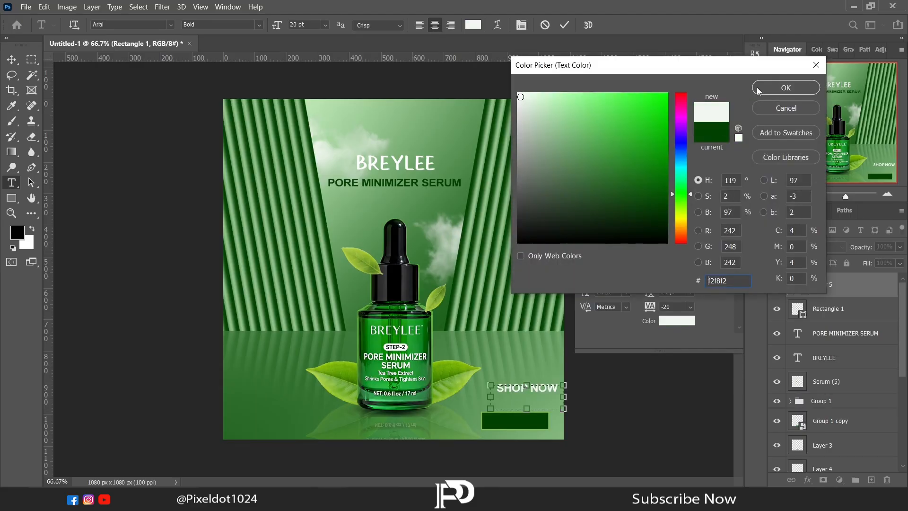
{"action": "left_click", "coordinate": [757, 88]}
{"action": "left_click", "coordinate": [680, 277]}
{"action": "left_click", "coordinate": [636, 285]}
{"action": "left_click", "coordinate": [726, 140]}
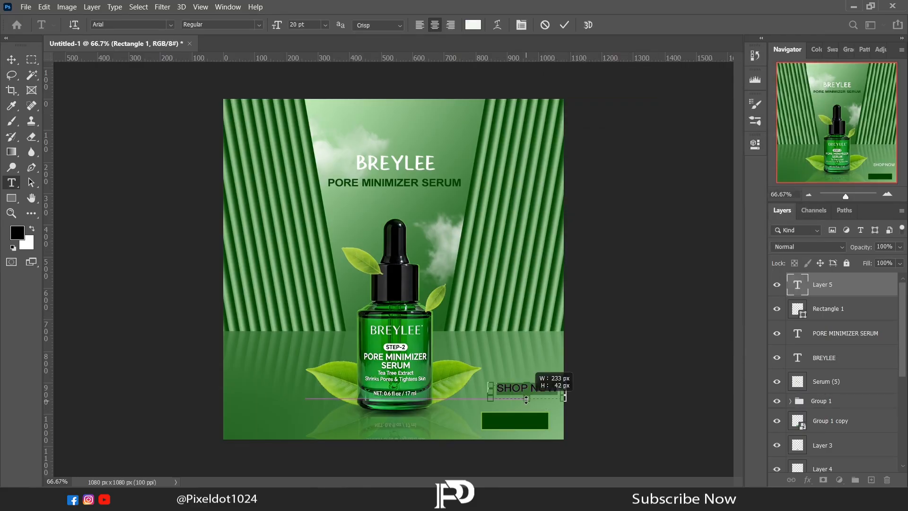
Step: Move the SHOP NOW text onto the dark green rectangle and fine-tune its position there
{"action": "left_click", "coordinate": [12, 60]}
{"action": "left_click_drag", "start_coordinate": [525, 399], "coordinate": [540, 420]}
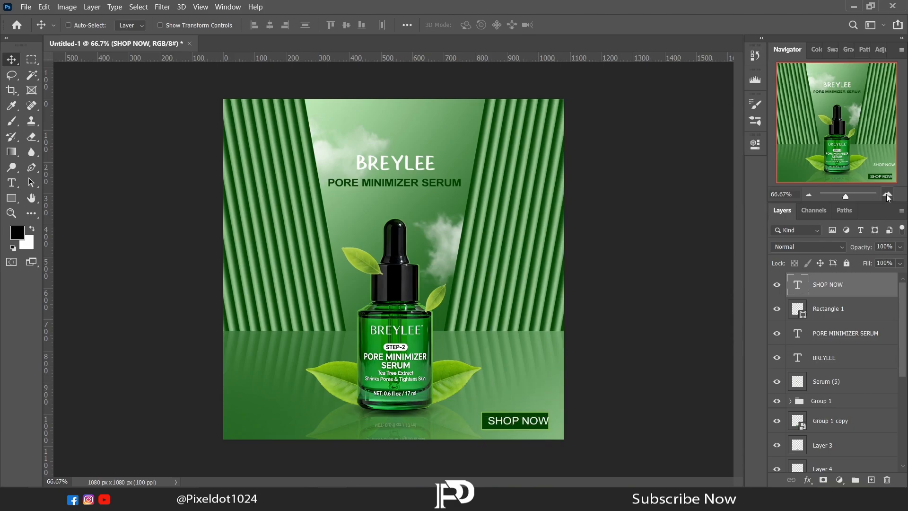
{"action": "left_click", "coordinate": [887, 195]}
{"action": "left_click", "coordinate": [887, 195]}
{"action": "left_click", "coordinate": [887, 195]}
{"action": "left_click", "coordinate": [885, 179]}
{"action": "left_click_drag", "start_coordinate": [649, 415], "coordinate": [640, 415]}
Step: Reduce the SHOP NOW text to 17 pt so it fits inside the rectangle
{"action": "left_click", "coordinate": [11, 182]}
{"action": "left_click_drag", "start_coordinate": [382, 392], "coordinate": [660, 392]}
{"action": "left_click", "coordinate": [755, 144]}
{"action": "left_click_drag", "start_coordinate": [584, 293], "coordinate": [581, 293]}
{"action": "left_click", "coordinate": [728, 140]}
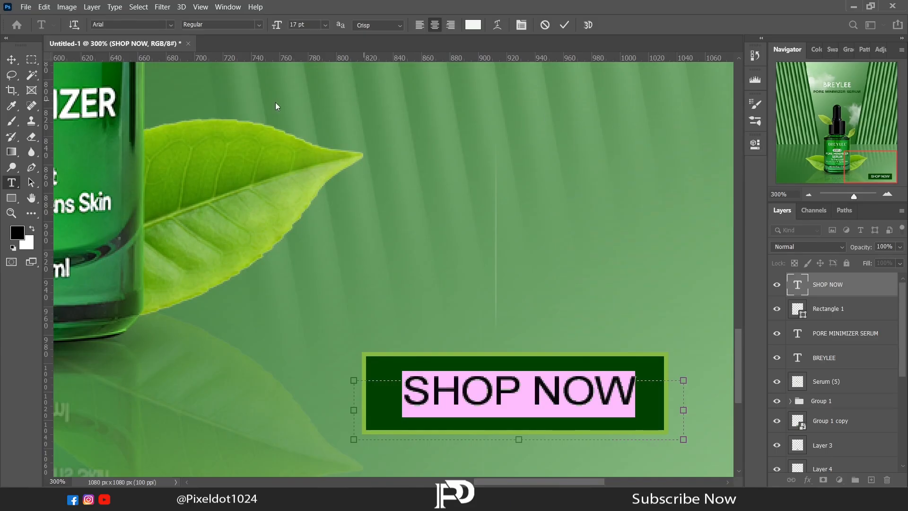
{"action": "left_click", "coordinate": [11, 75]}
{"action": "left_click", "coordinate": [811, 194]}
{"action": "left_click", "coordinate": [811, 194]}
{"action": "left_click", "coordinate": [812, 194]}
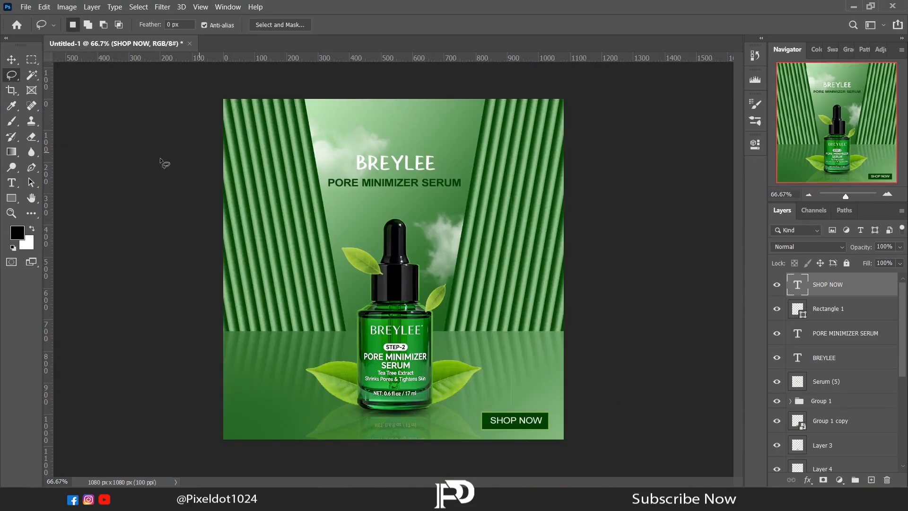
{"action": "key", "text": "t"}
{"action": "left_click_drag", "start_coordinate": [239, 419], "coordinate": [332, 438]}
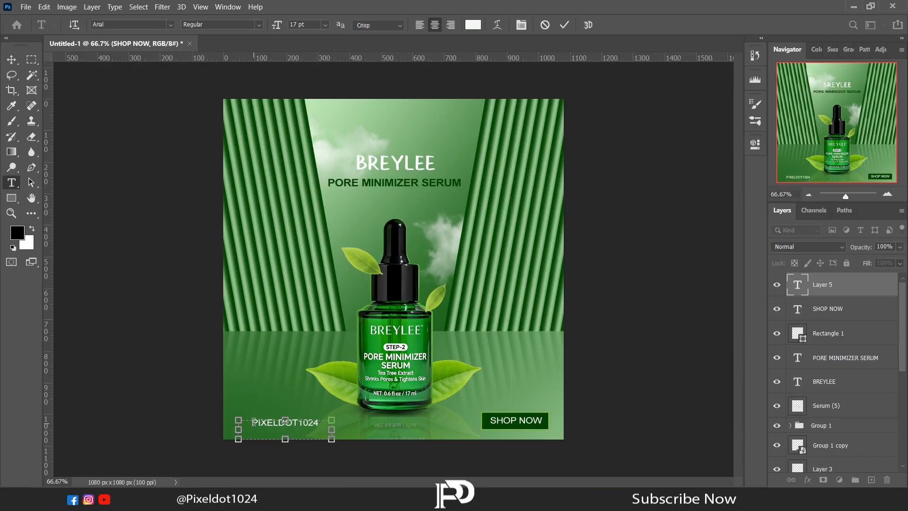
{"action": "left_click", "coordinate": [11, 59]}
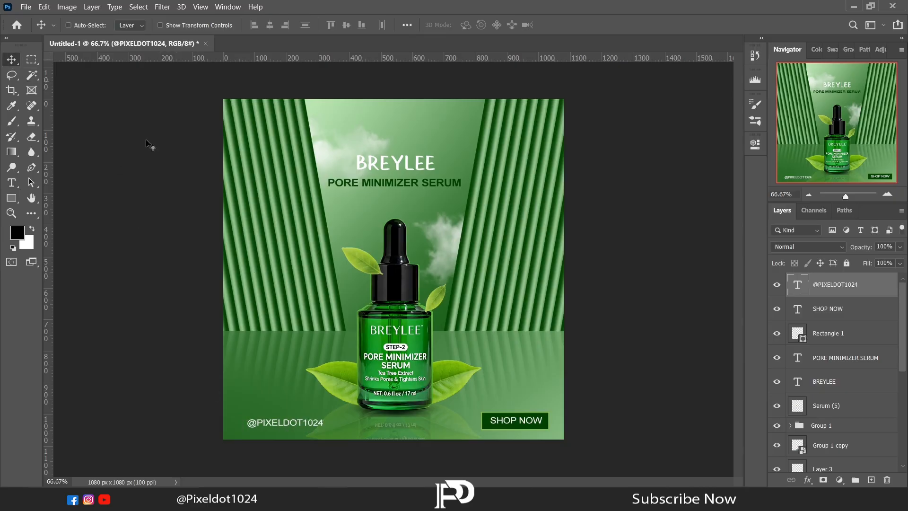
{"action": "left_click_drag", "start_coordinate": [280, 424], "coordinate": [280, 426]}
Step: Add the text "Logo Here" above the BREYLEE title in 17 pt Arial Bold, coloured dark green
{"action": "key", "text": "t"}
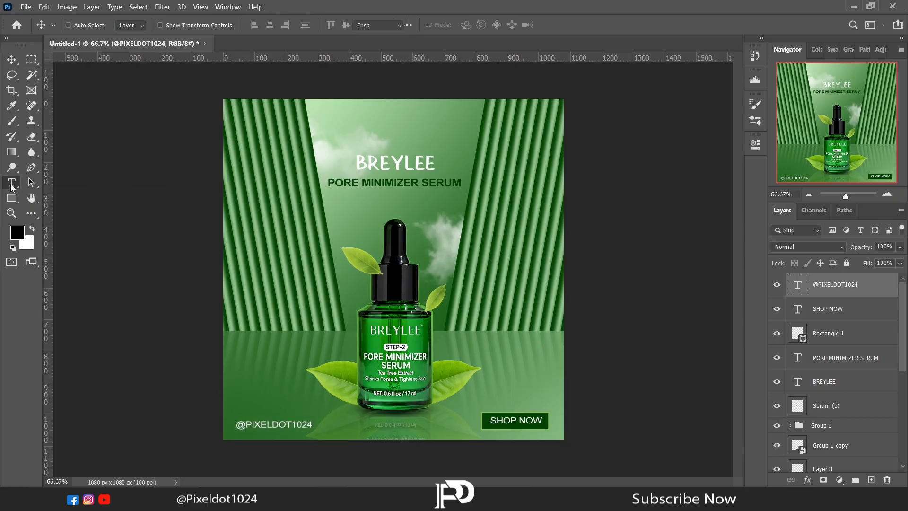
{"action": "left_click_drag", "start_coordinate": [418, 119], "coordinate": [424, 131]}
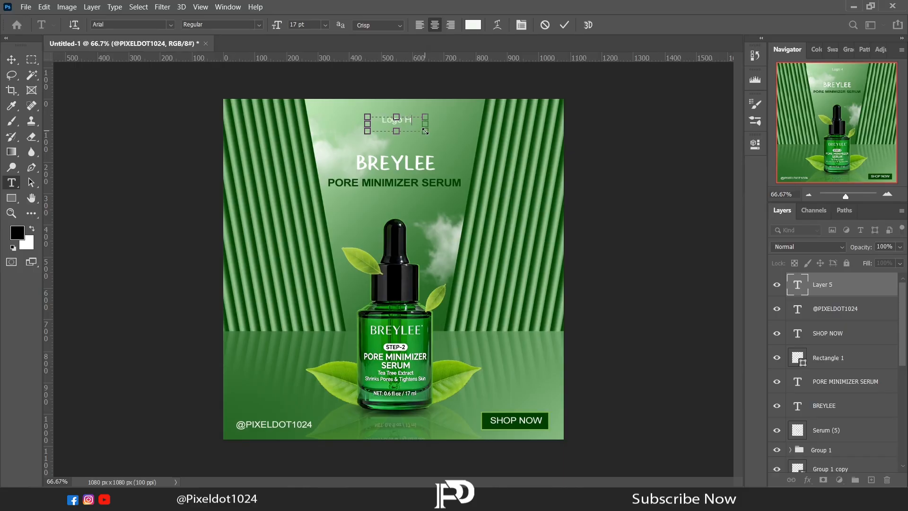
{"action": "left_click", "coordinate": [756, 144]}
{"action": "left_click", "coordinate": [677, 321]}
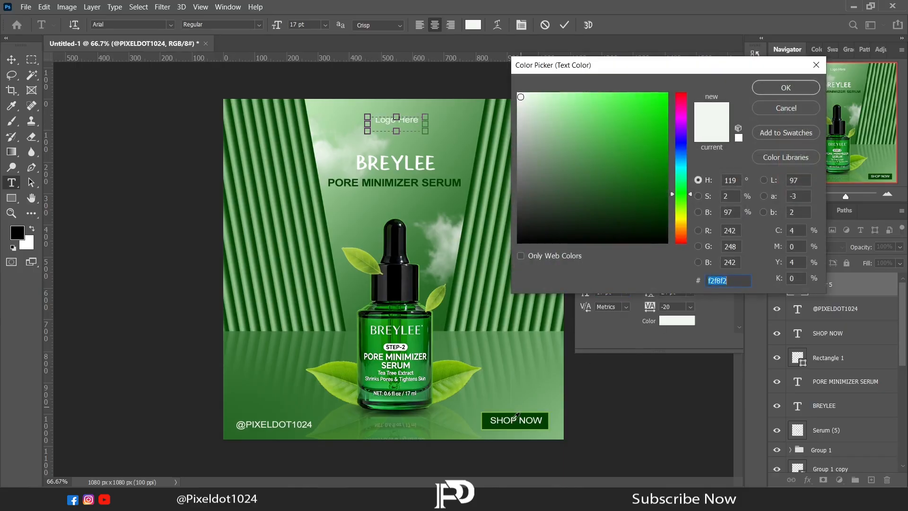
{"action": "left_click", "coordinate": [662, 213]}
{"action": "key", "text": "Return"}
{"action": "left_click", "coordinate": [691, 276]}
{"action": "left_click", "coordinate": [635, 302]}
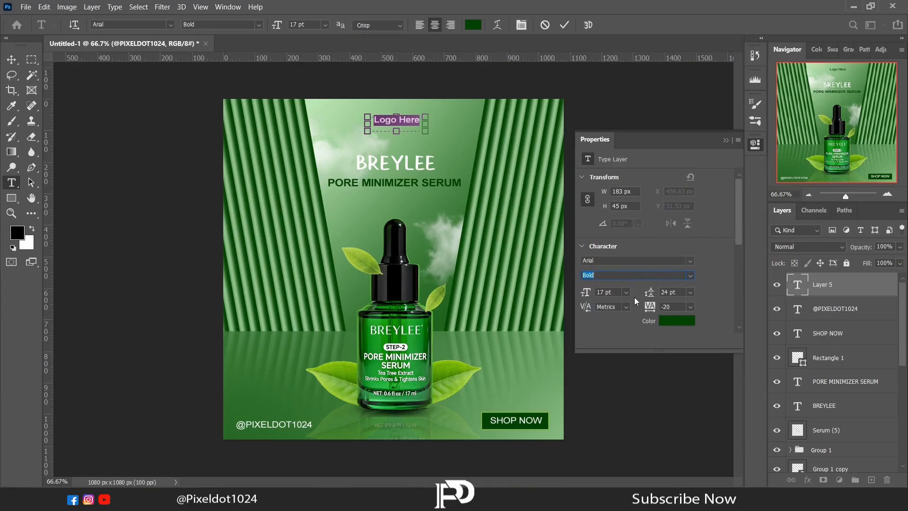
Step: Move the Logo Here text slightly down and align it centrally above the title
{"action": "left_click", "coordinate": [726, 141]}
{"action": "left_click", "coordinate": [11, 60]}
{"action": "left_click_drag", "start_coordinate": [398, 121], "coordinate": [395, 127]}
Step: Stamp all visible layers into a new layer and apply Camera Raw with Exposure +0.15, Contrast +30 and Shadows -15
{"action": "key", "text": "ctrl+alt+shift+e"}
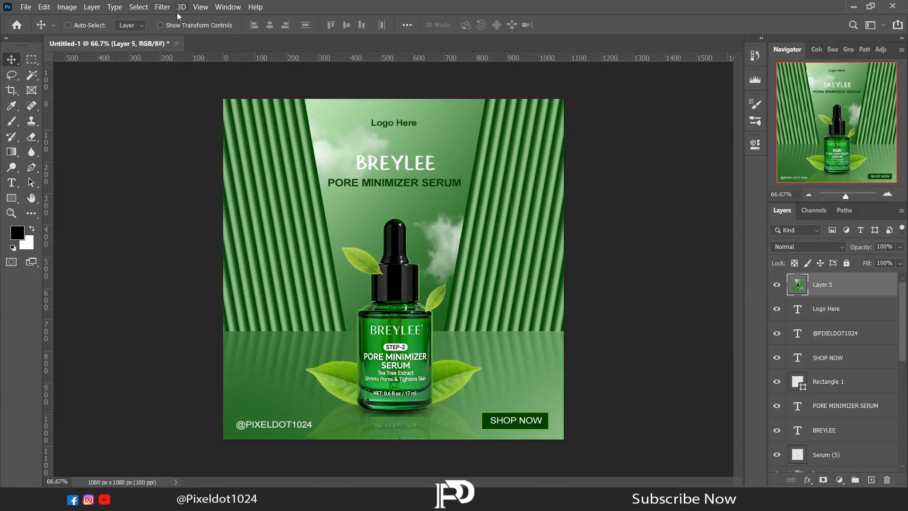
{"action": "left_click", "coordinate": [162, 7]}
{"action": "left_click", "coordinate": [194, 61]}
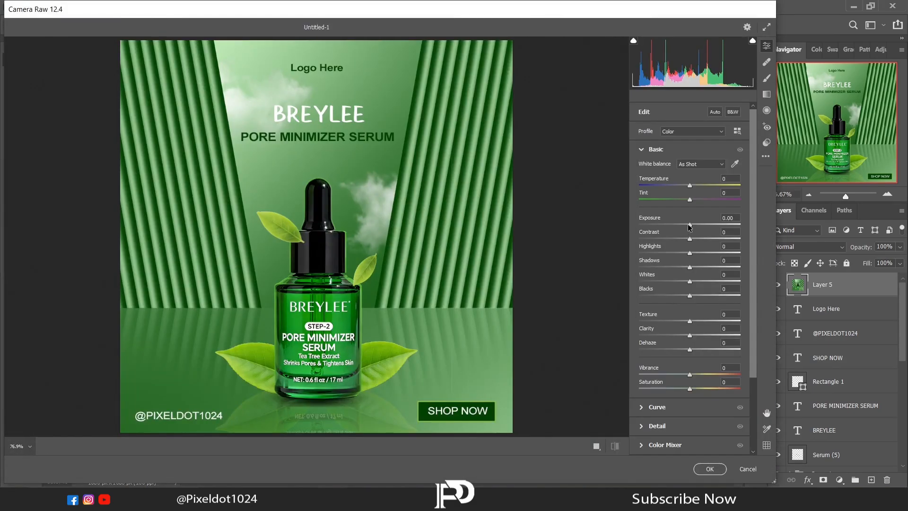
{"action": "left_click_drag", "start_coordinate": [689, 227], "coordinate": [683, 269]}
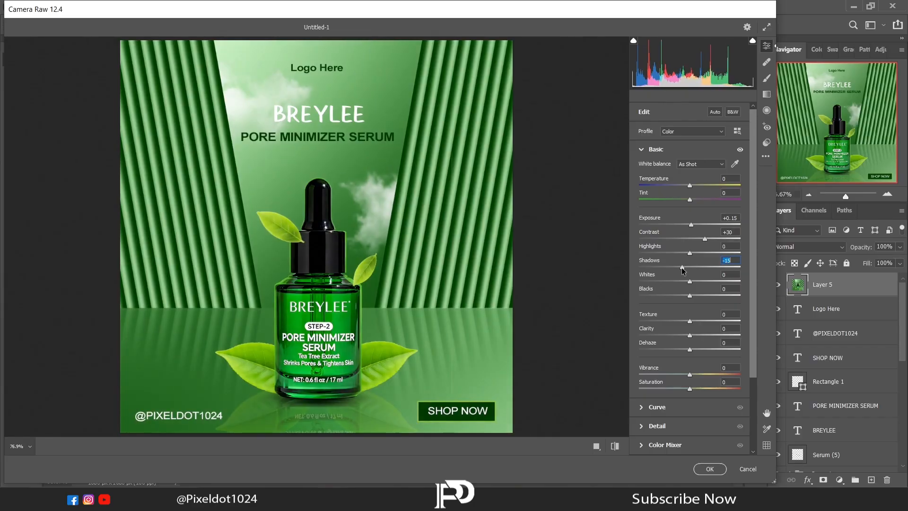
{"action": "left_click", "coordinate": [710, 468]}
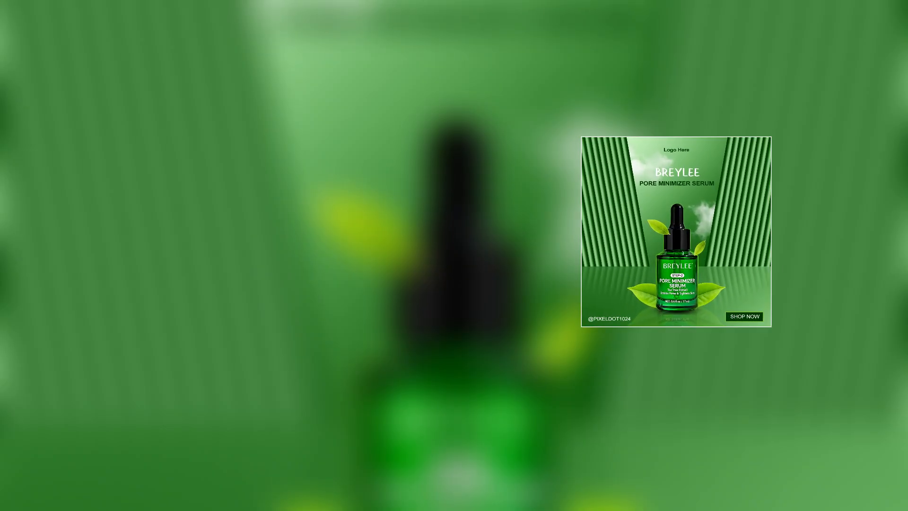